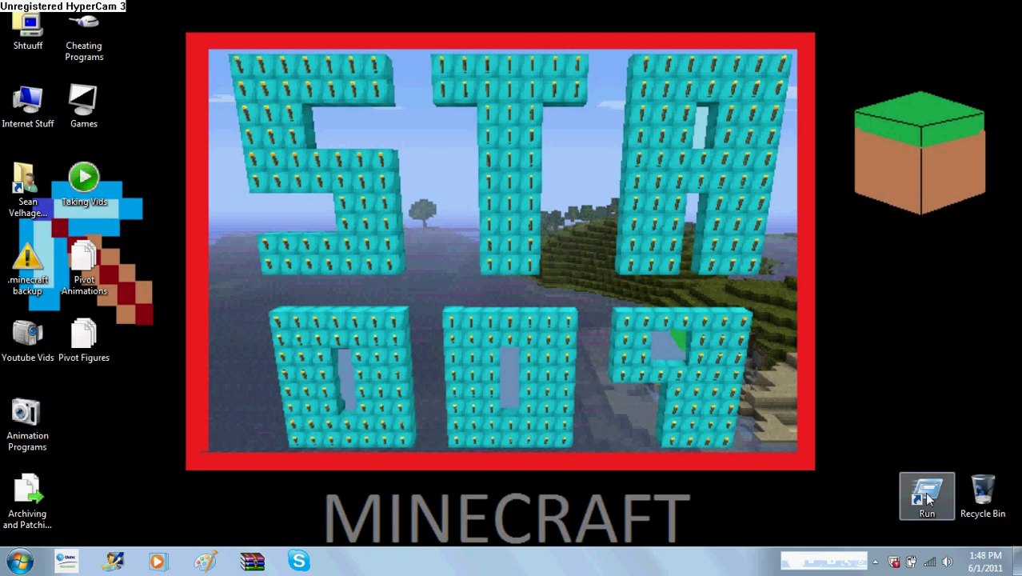
Open the Roaming folder by searching for %appdata% and close it again
left_click(20, 559)
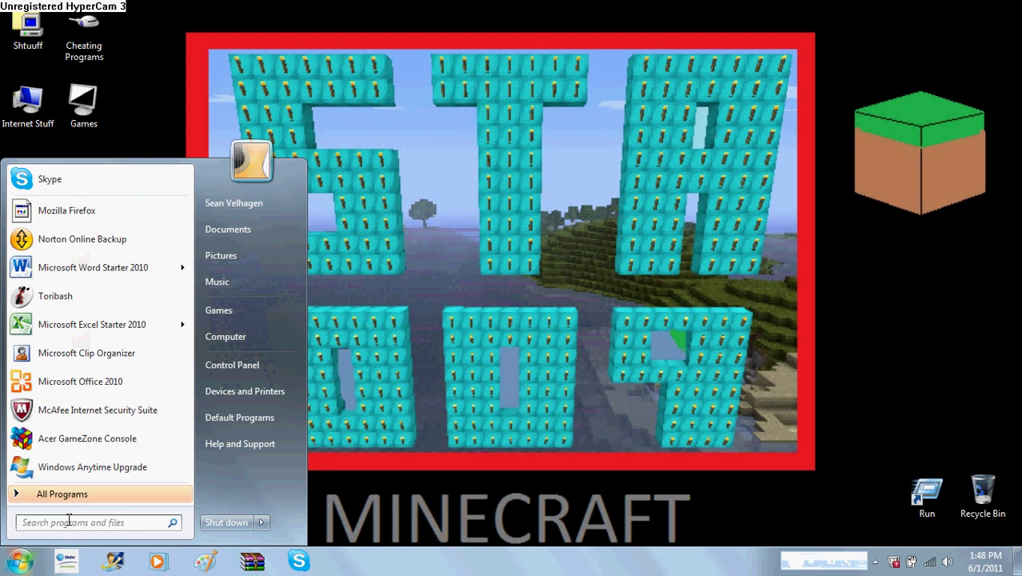
type("%")
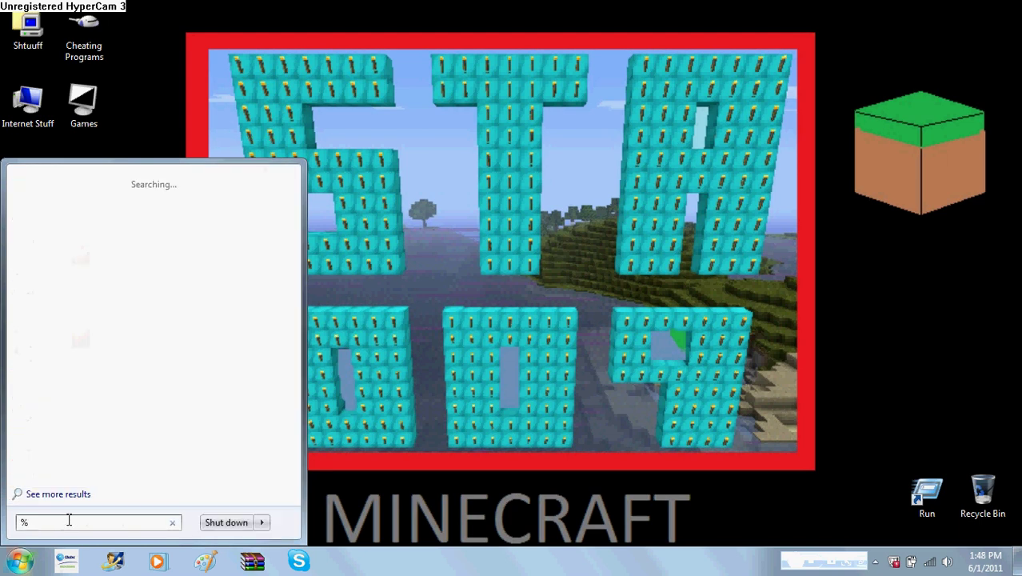
type("appdata%")
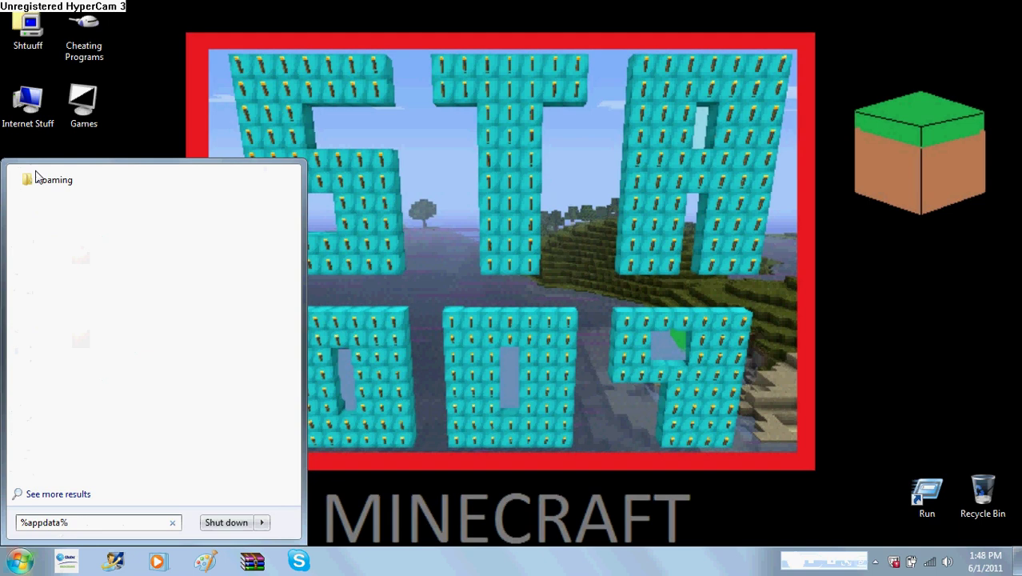
left_click(48, 179)
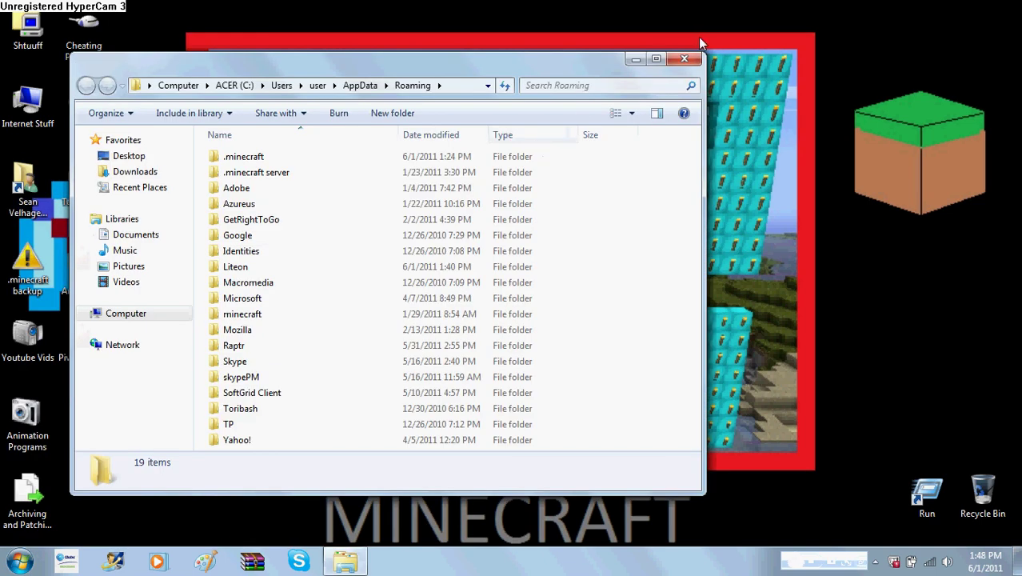
left_click(685, 60)
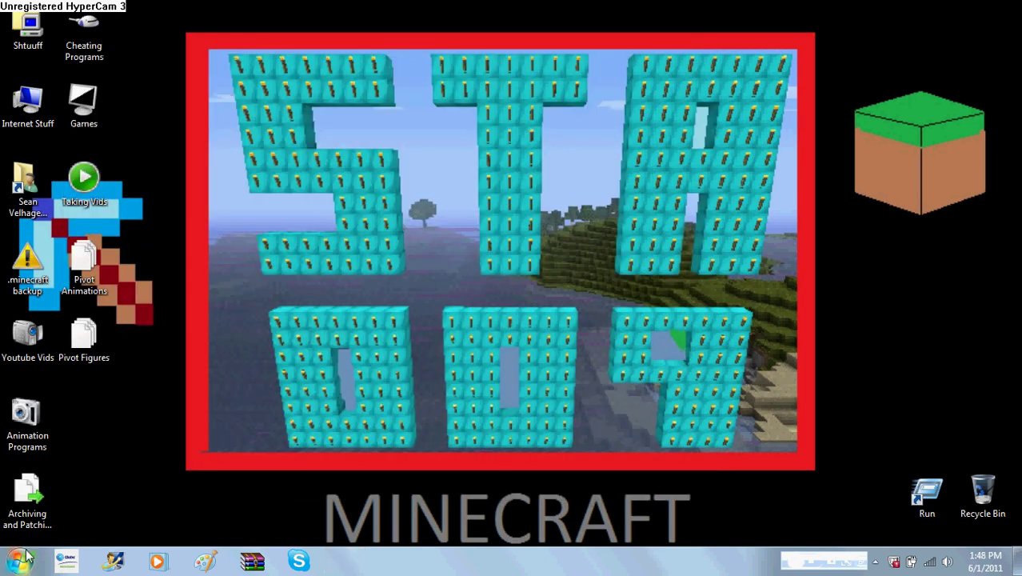
Open the Roaming folder by running %appdata% from the desktop's Run shortcut
double_click(932, 494)
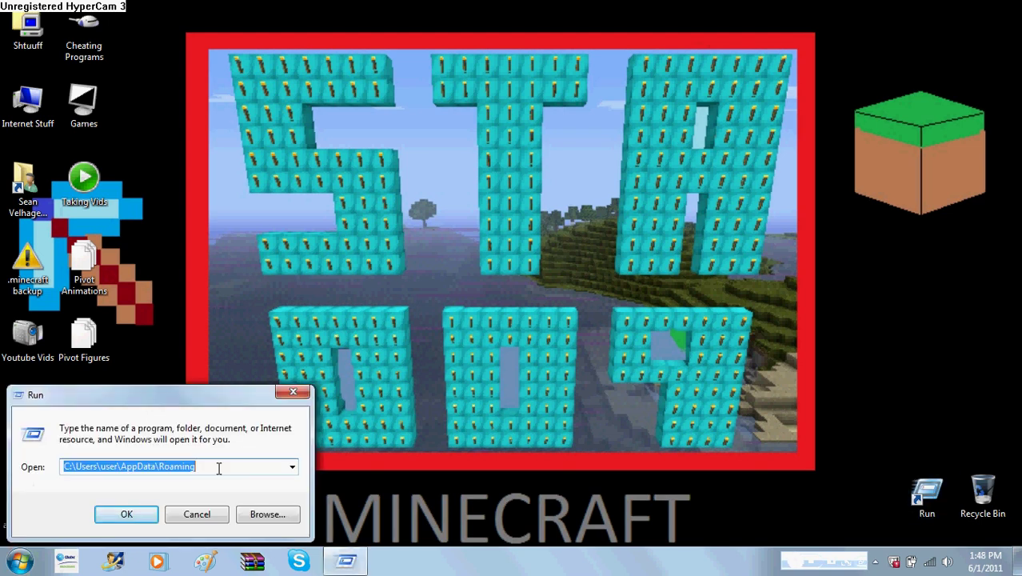
type("%appdata")
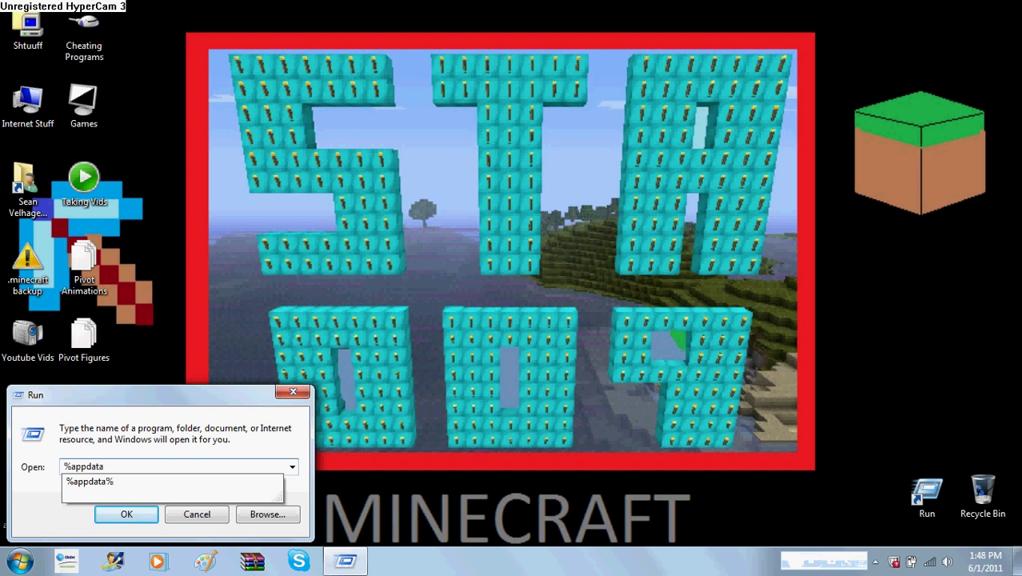
type("%")
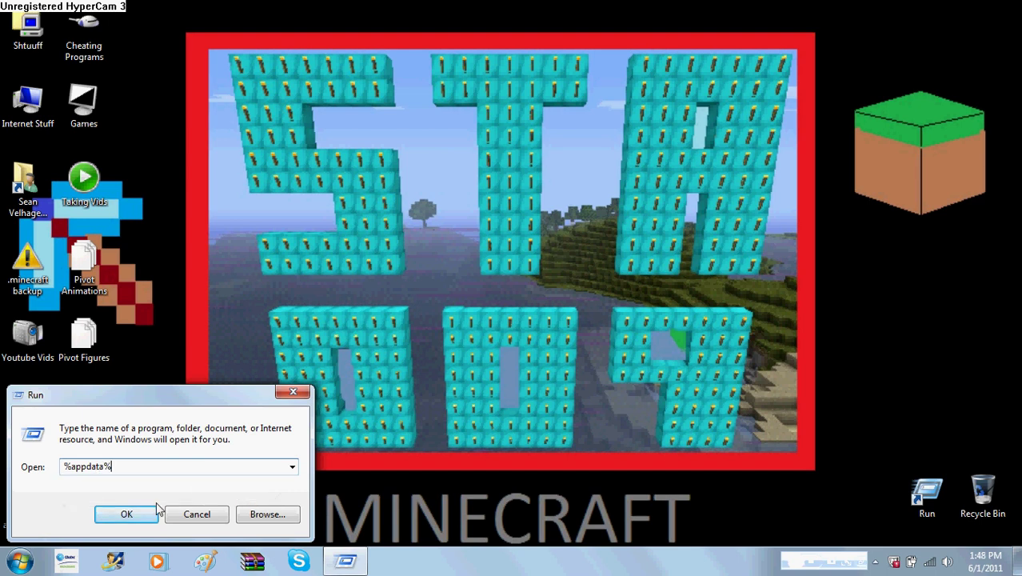
left_click(122, 516)
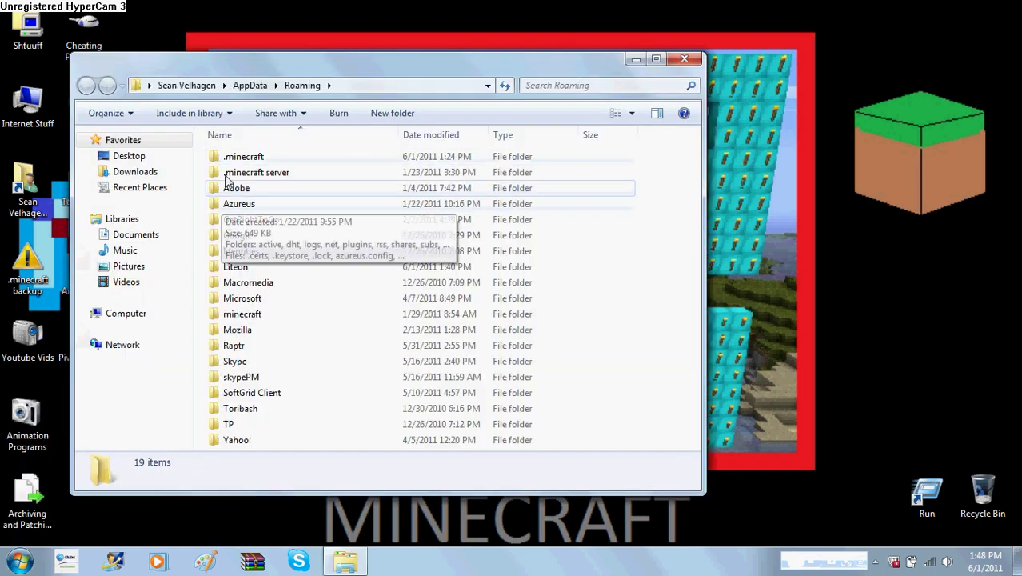
Create a shortcut to the .minecraft folder and move it onto the desktop
left_click_drag(282, 70, 539, 53)
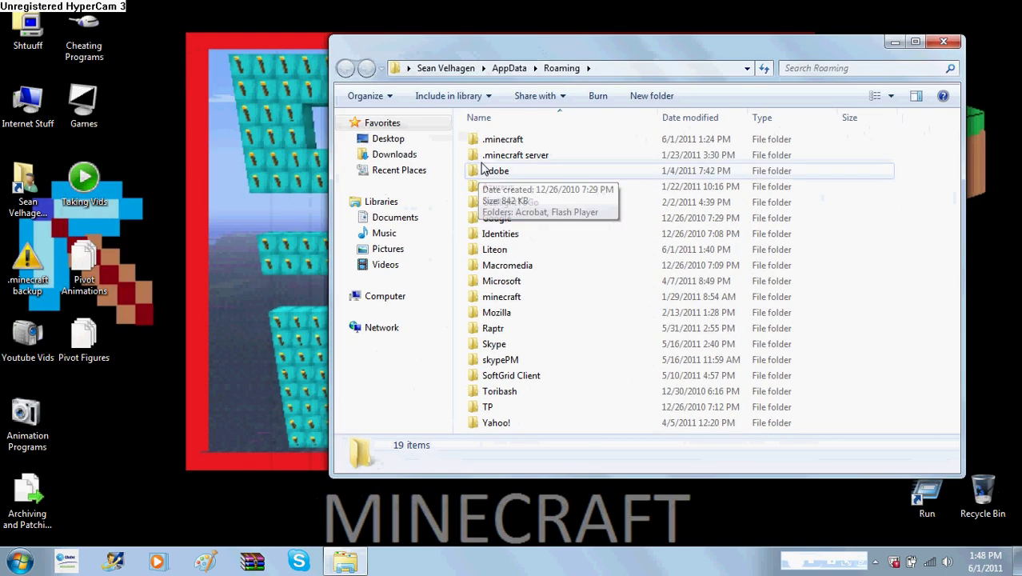
right_click(498, 145)
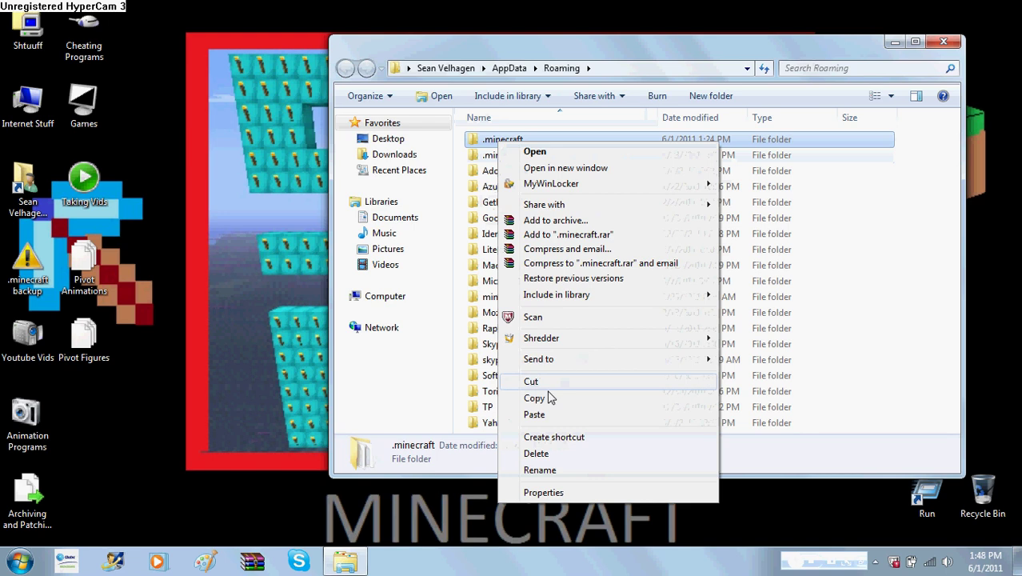
left_click(557, 438)
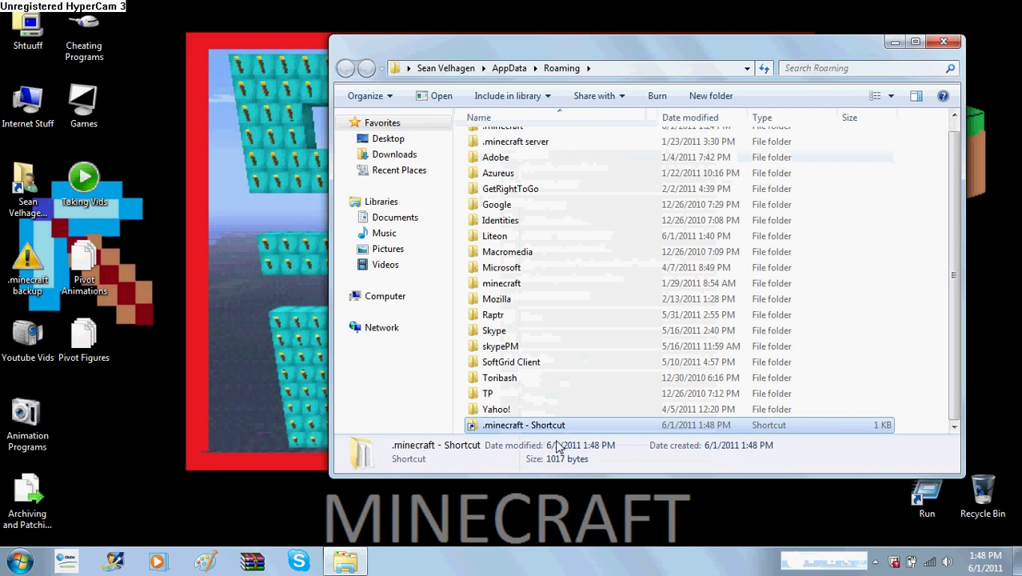
left_click_drag(548, 432, 276, 368)
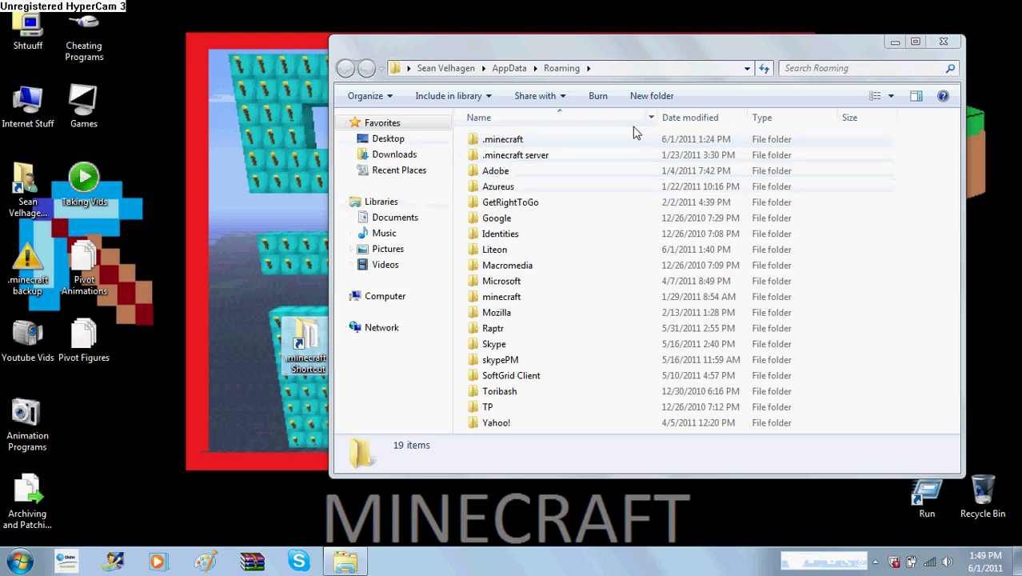
Open minecraft.jar from the .minecraft bin folder in WinRAR, dock it on the left half of the screen, and close the folder window
double_click(489, 144)
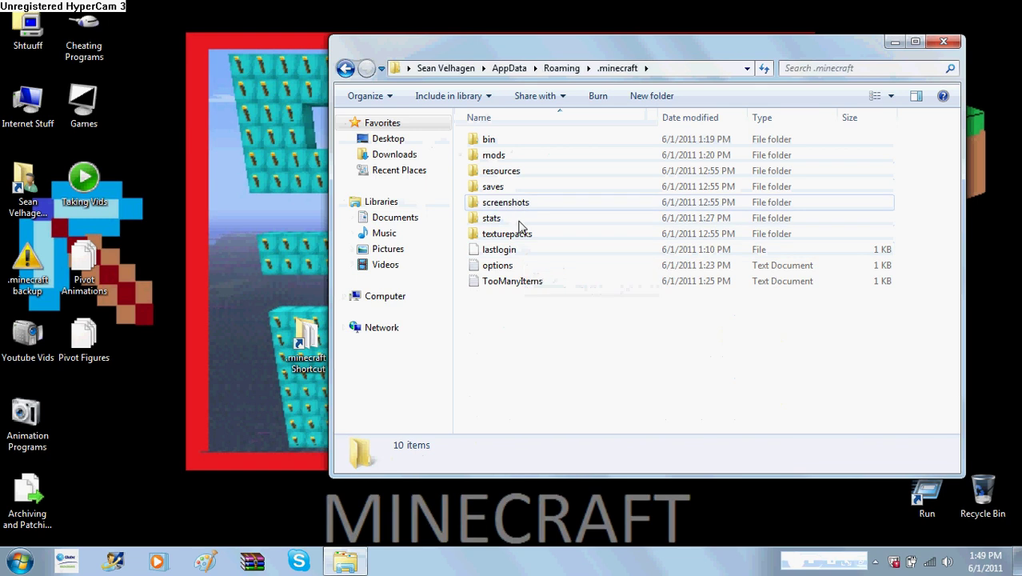
double_click(489, 142)
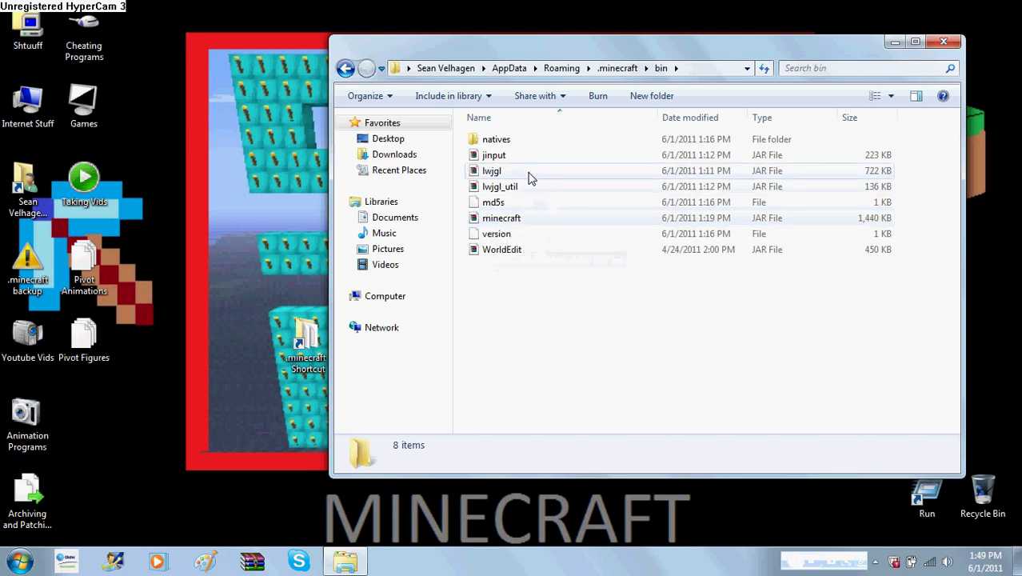
double_click(494, 218)
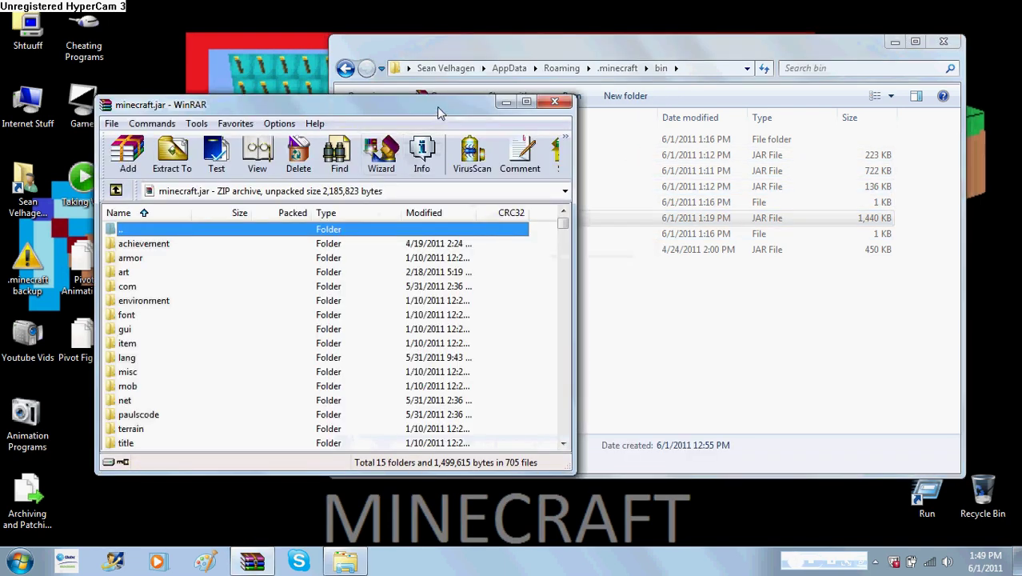
left_click_drag(380, 102, 0, 100)
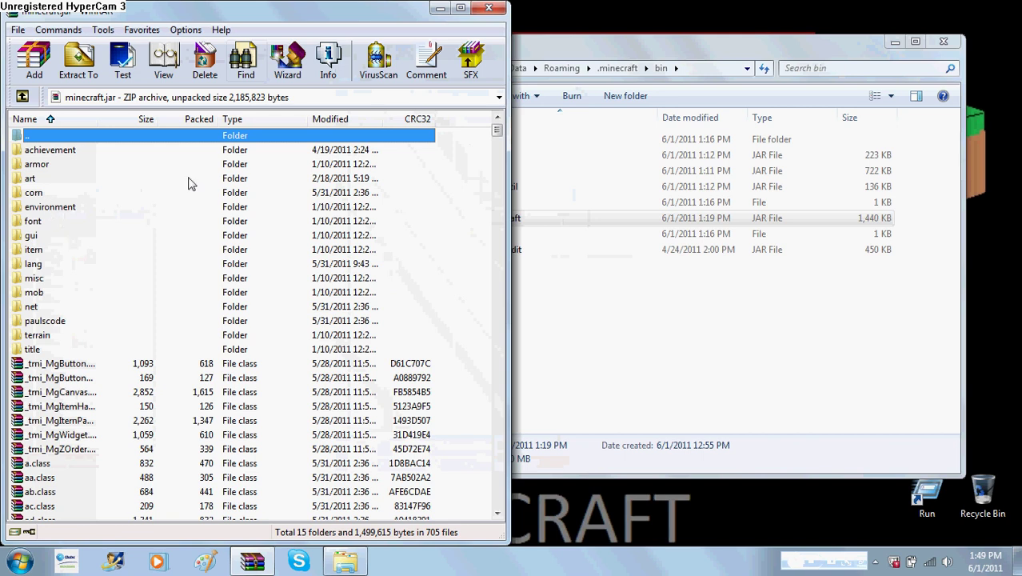
left_click(671, 52)
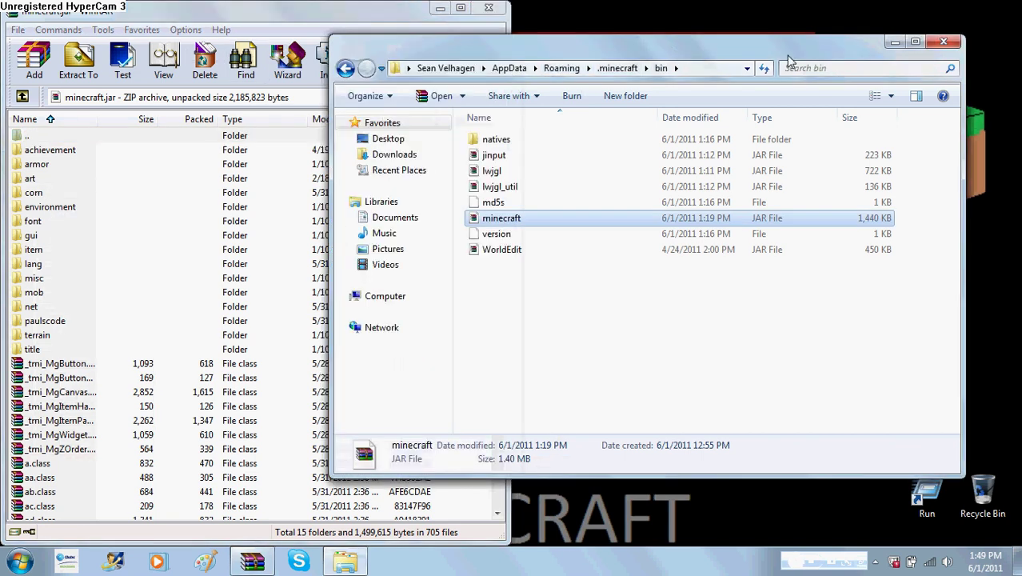
left_click(943, 42)
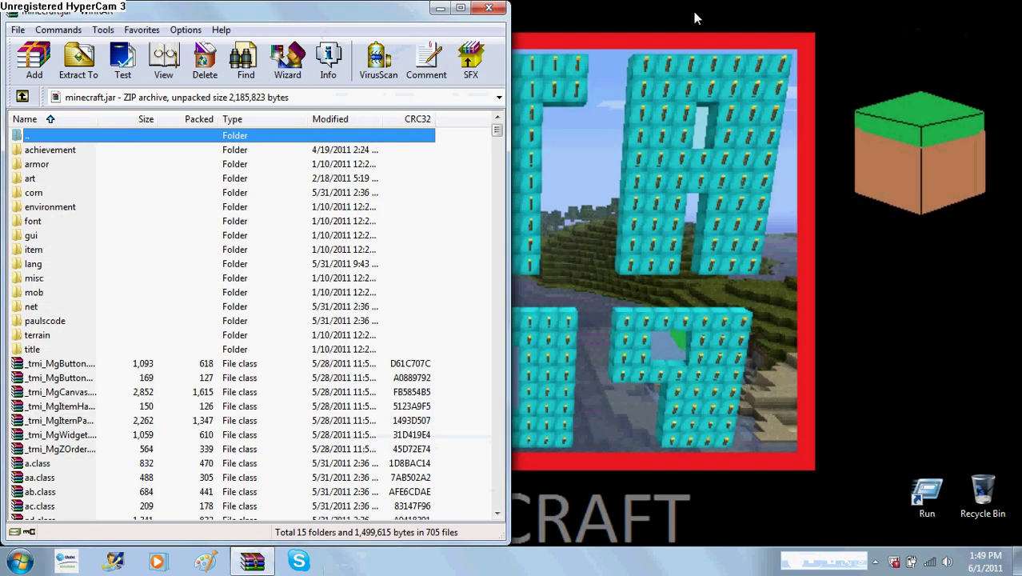
Open the singleplayercommands-mc1.6.5v2.9_1 archive from the Shtuuff folder and place it side by side with minecraft.jar
left_click(438, 14)
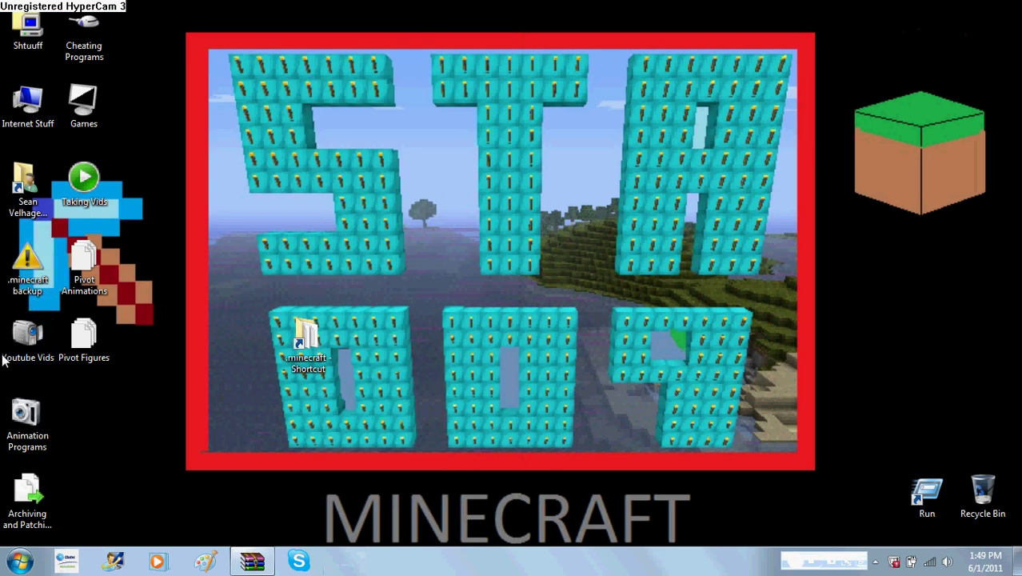
double_click(29, 24)
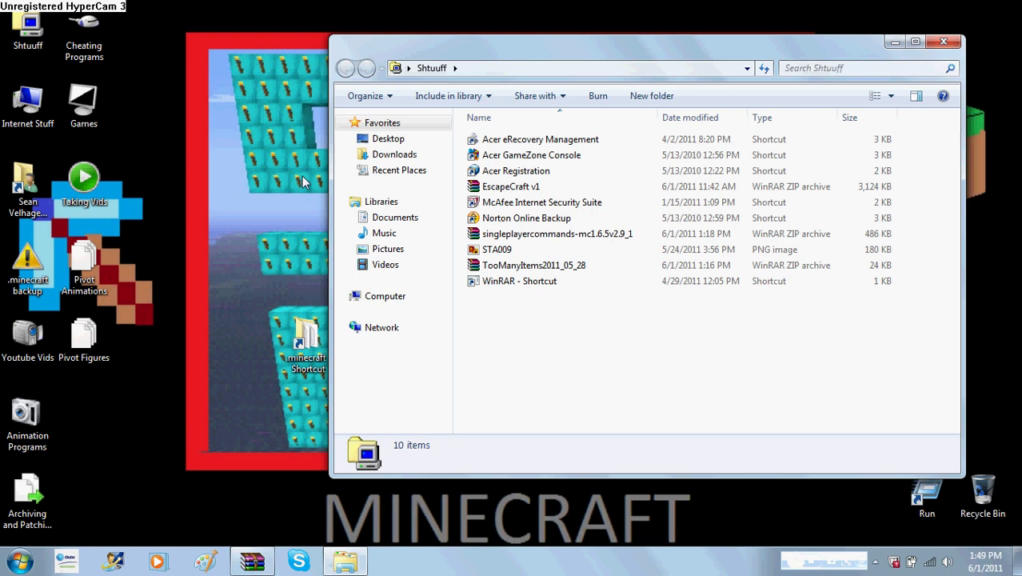
double_click(557, 234)
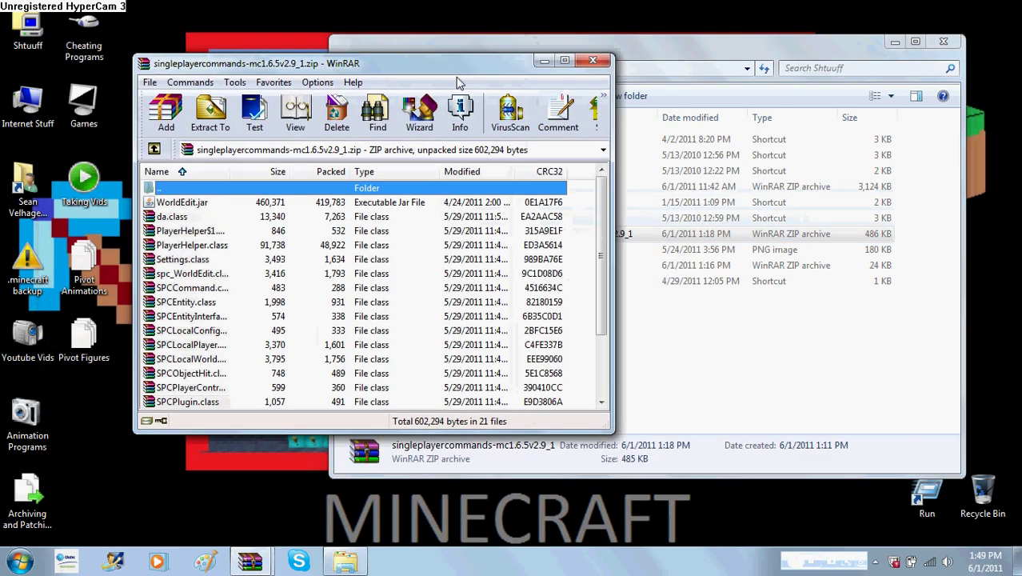
key("super+Right")
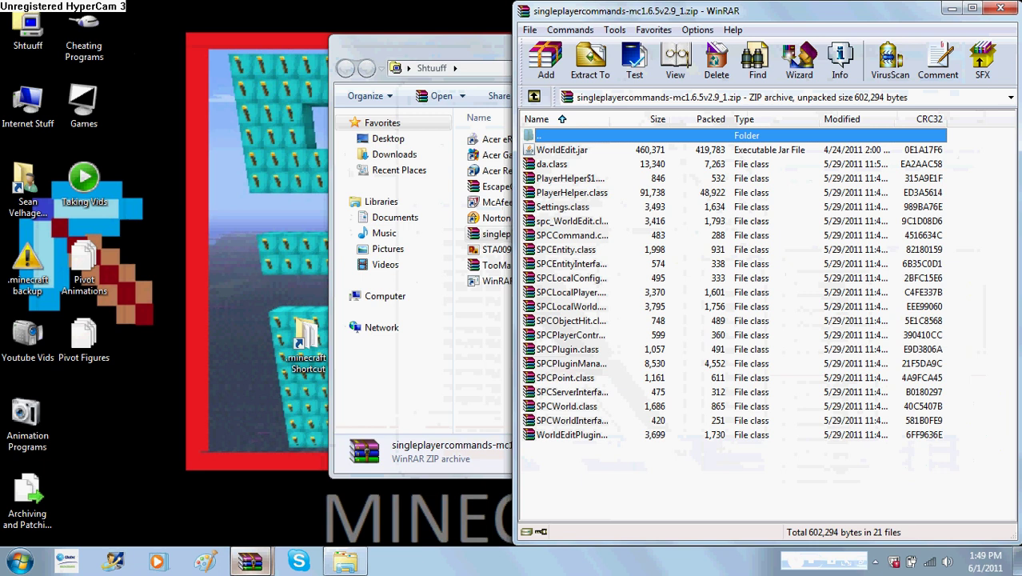
mouse_move(268, 564)
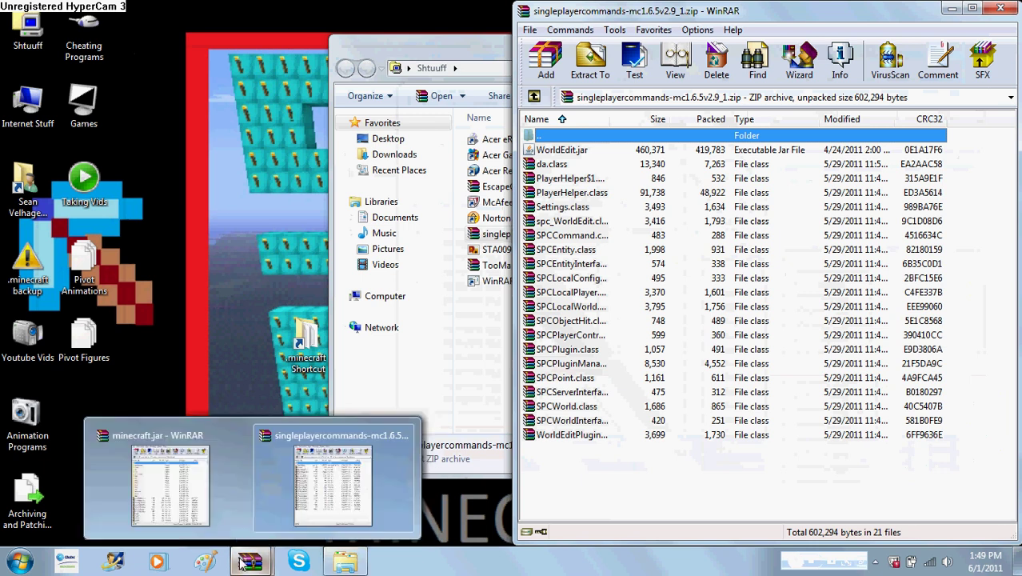
left_click(170, 472)
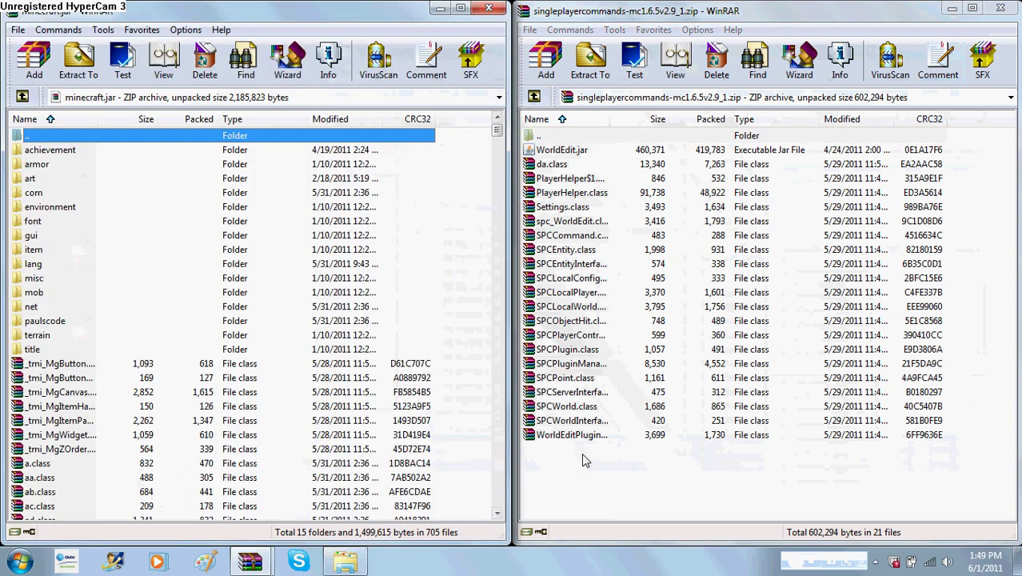
Add all class files except WorldEdit.jar from the singleplayercommands archive to minecraft.jar with the default archive settings, and close minecraft.jar
left_click_drag(581, 462, 549, 166)
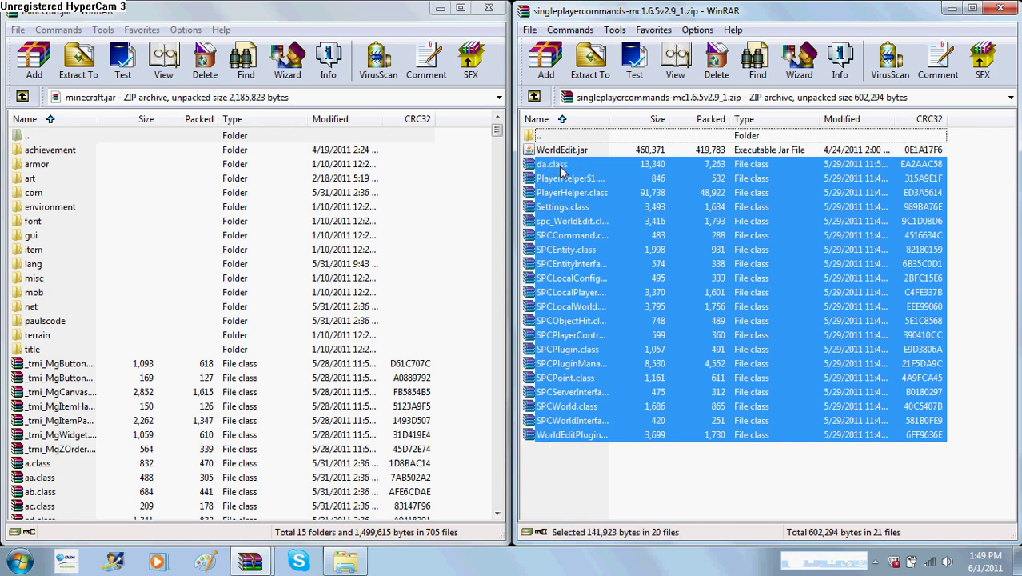
left_click_drag(559, 168, 241, 258)
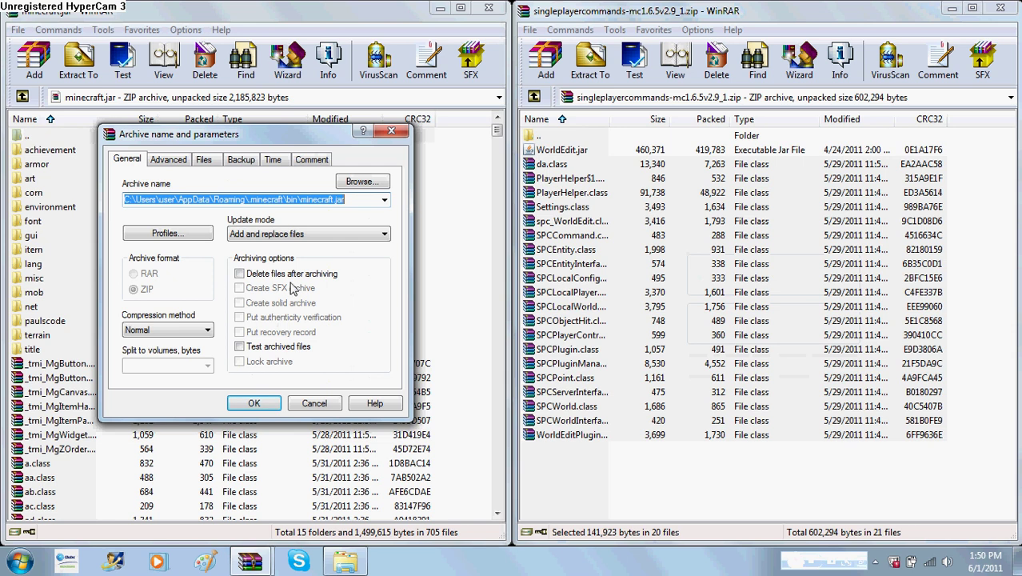
left_click(252, 403)
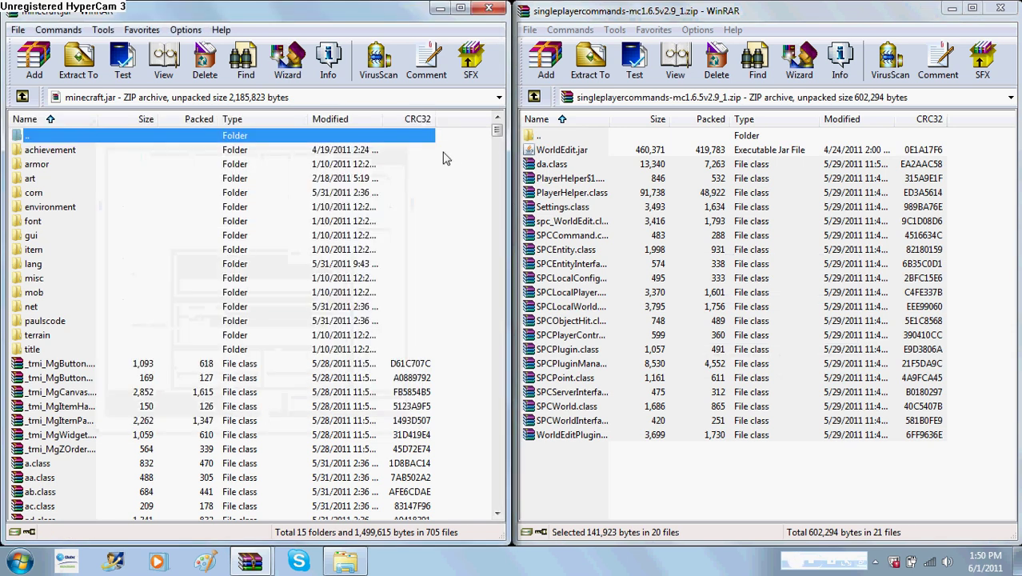
left_click(488, 8)
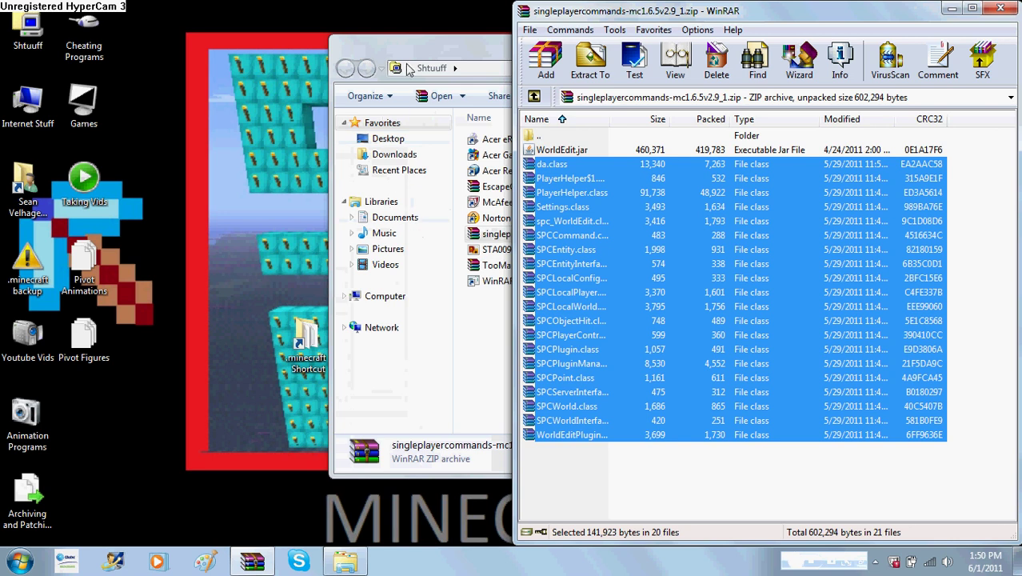
Close the Shtuuff folder and open the bin folder through the .minecraft desktop shortcut, placing it beside the mod archive
left_click_drag(415, 61, 259, 84)
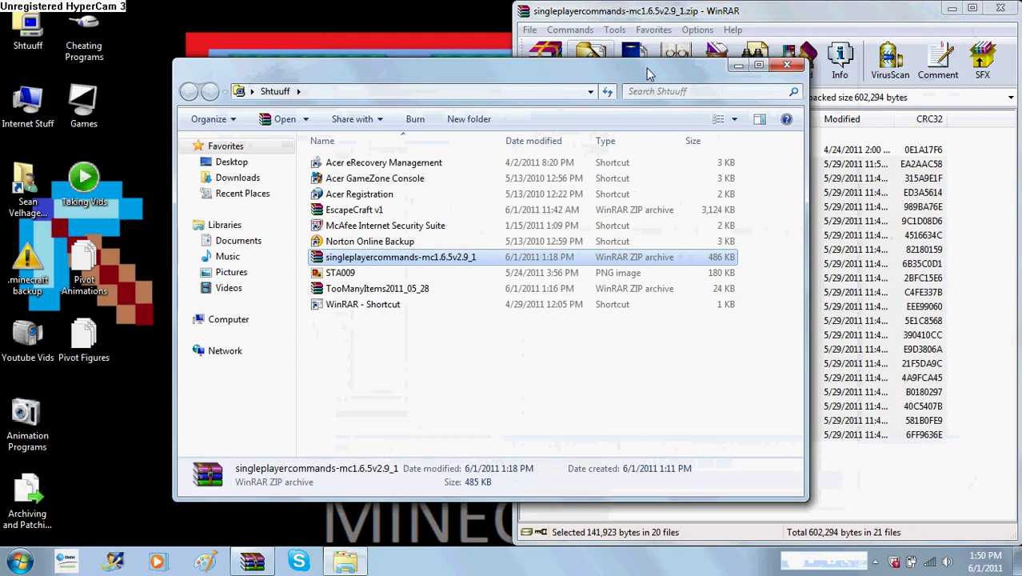
left_click(787, 65)
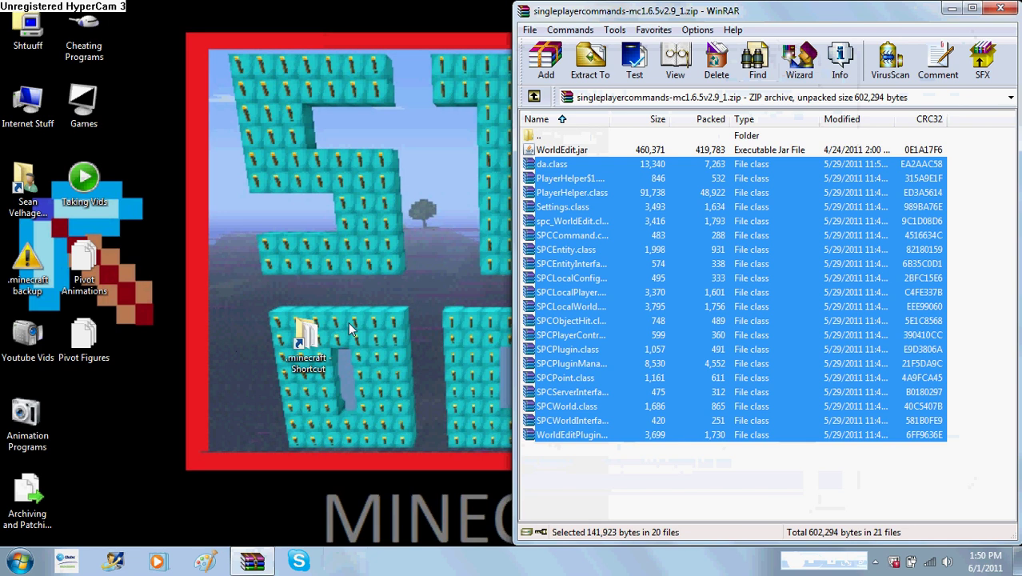
double_click(314, 333)
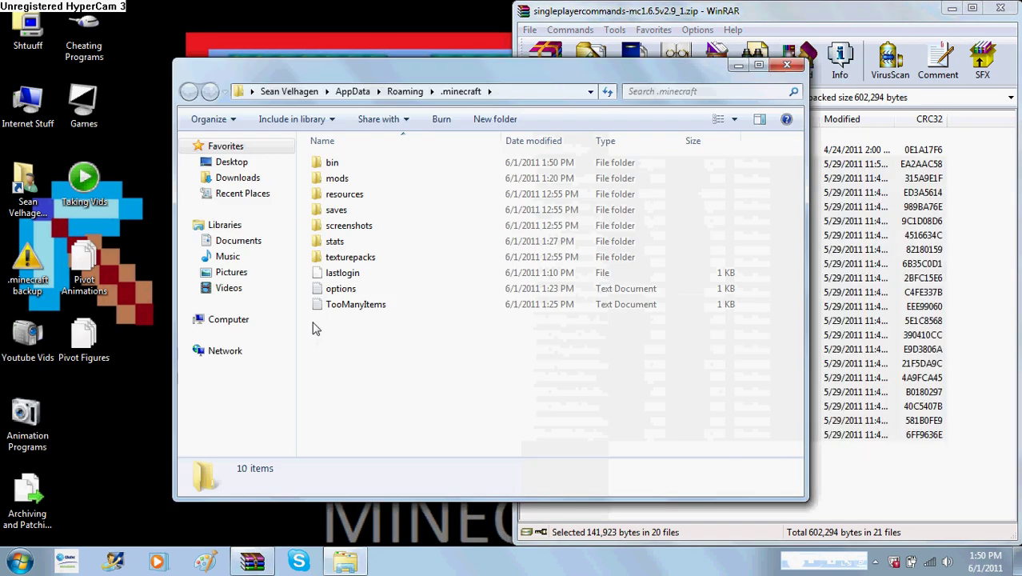
double_click(332, 163)
left_click_drag(453, 61, 124, 147)
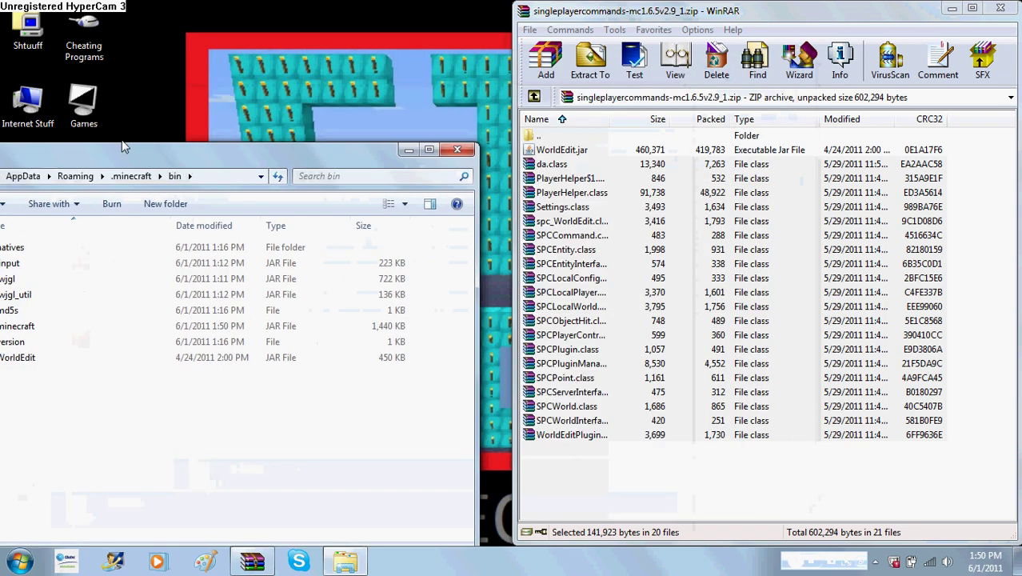
Copy WorldEdit.jar from the mod archive into the bin folder, replacing the existing file of the same name
left_click(560, 152)
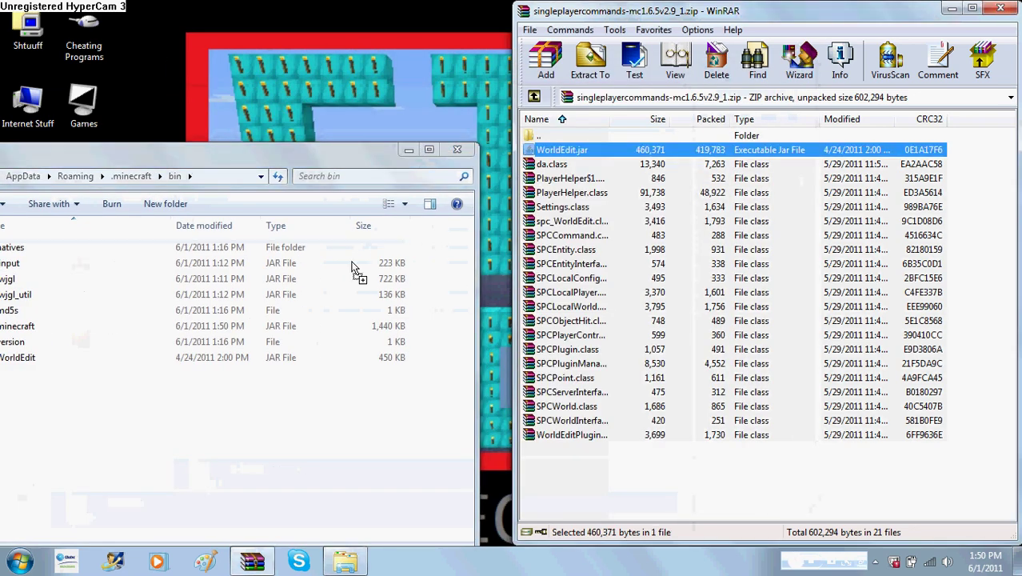
left_click(245, 400)
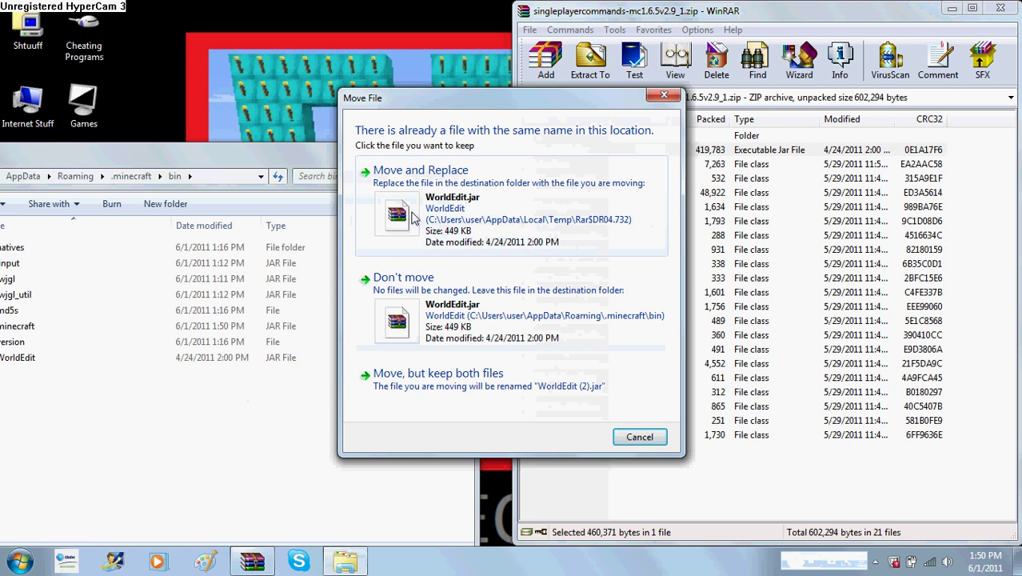
left_click(474, 238)
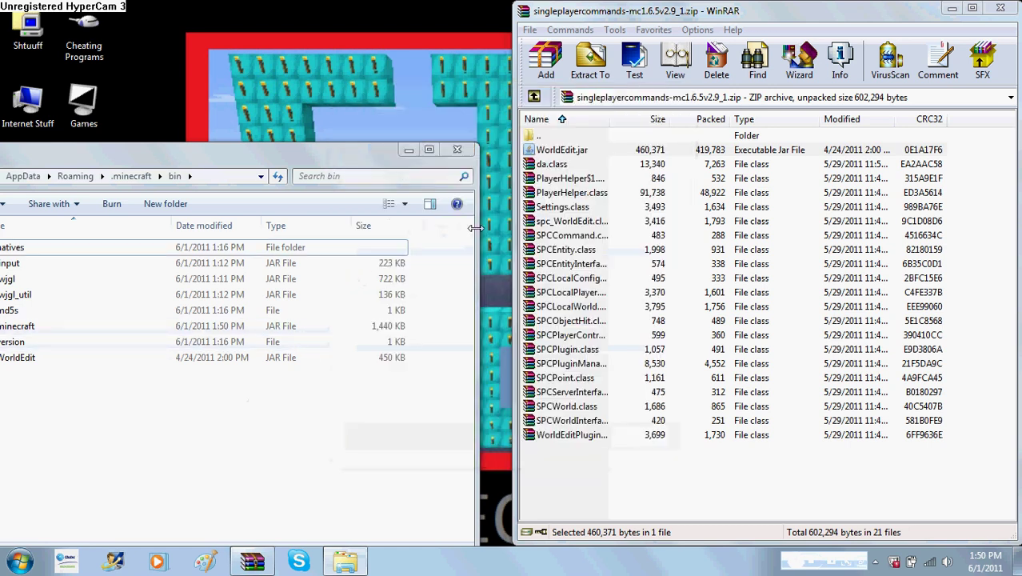
Close the bin folder and the mod archive, and move the .minecraft shortcut below Pivot Figures on the desktop
left_click_drag(363, 157, 521, 93)
left_click(605, 90)
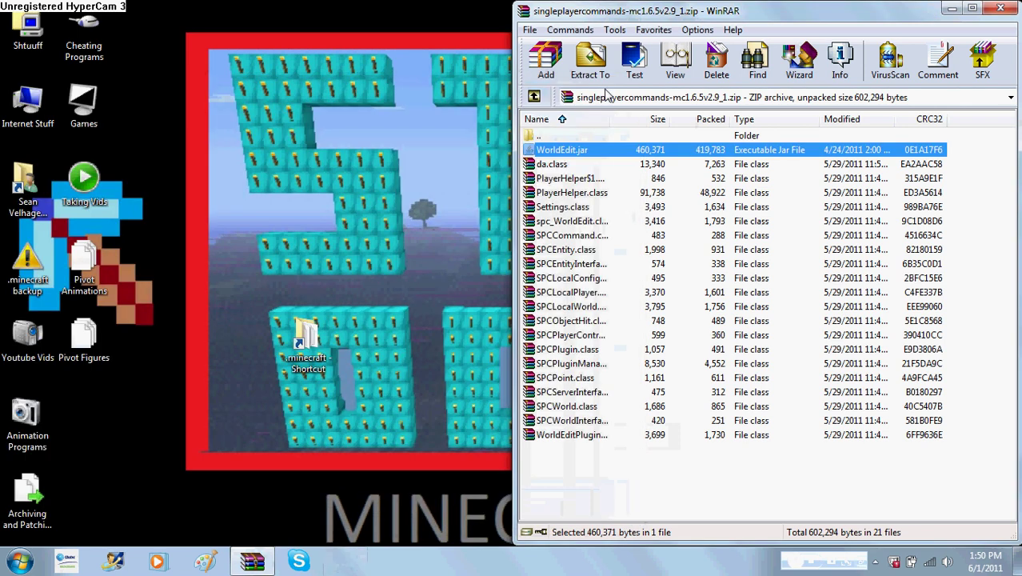
left_click(999, 9)
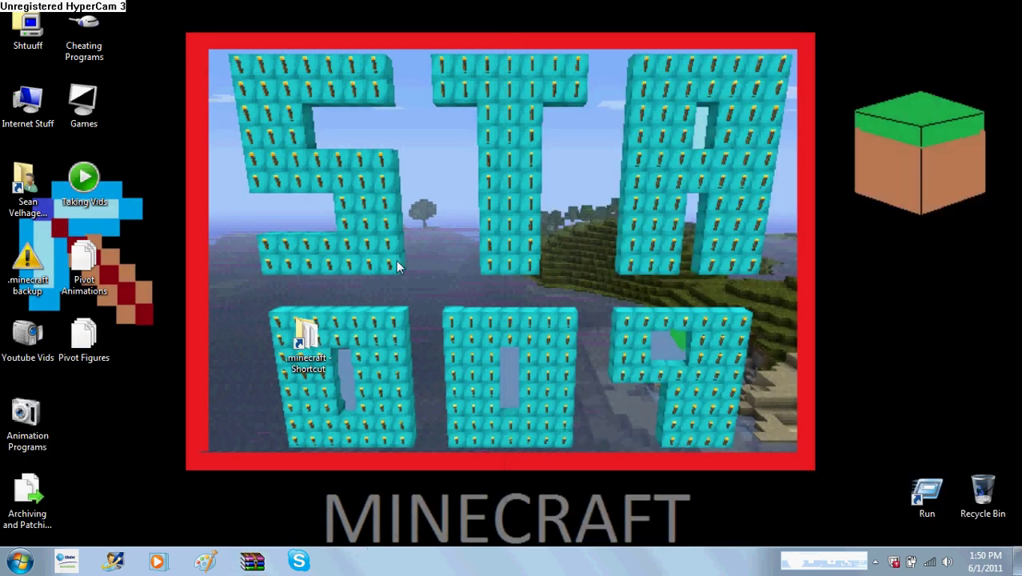
left_click_drag(306, 339, 88, 387)
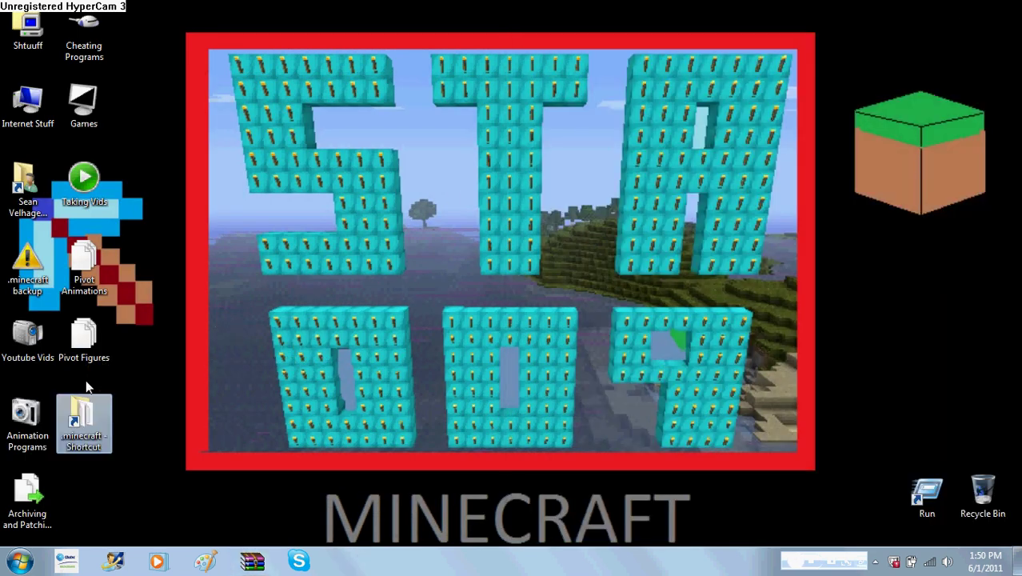
Run Minecraft from the Games desktop folder, allow it to open, try logging in without a password, and play offline
double_click(83, 108)
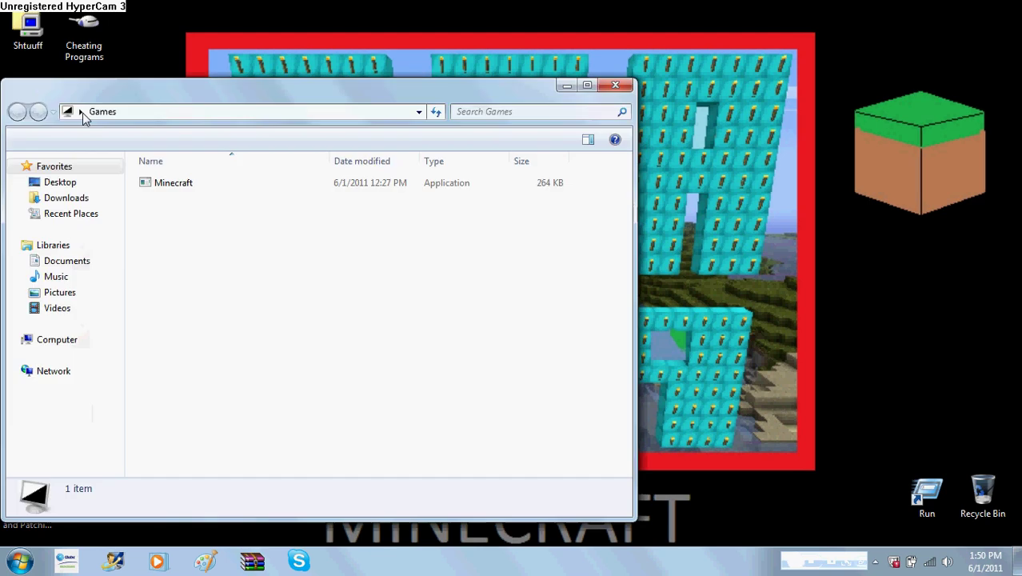
double_click(195, 190)
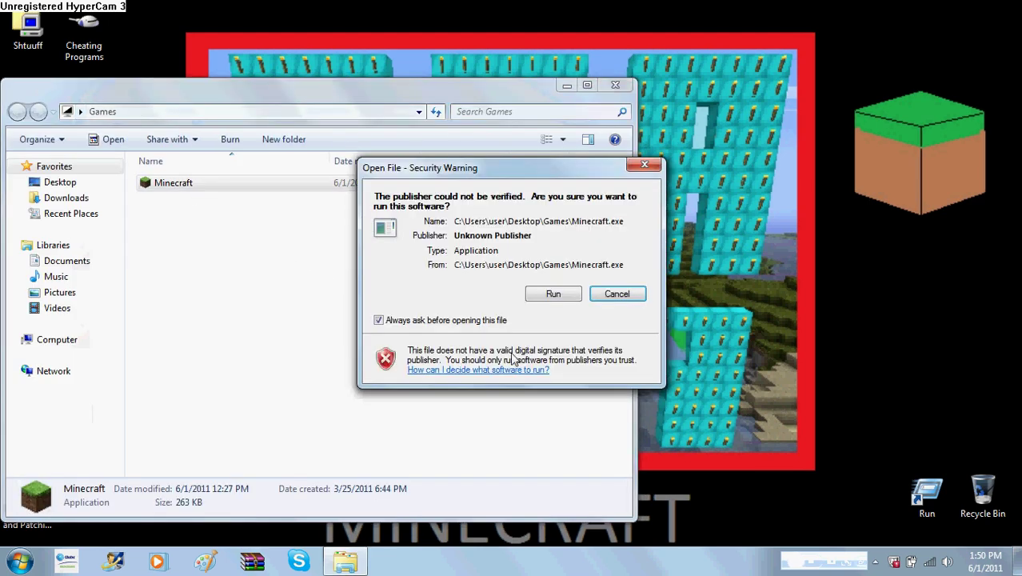
left_click(566, 297)
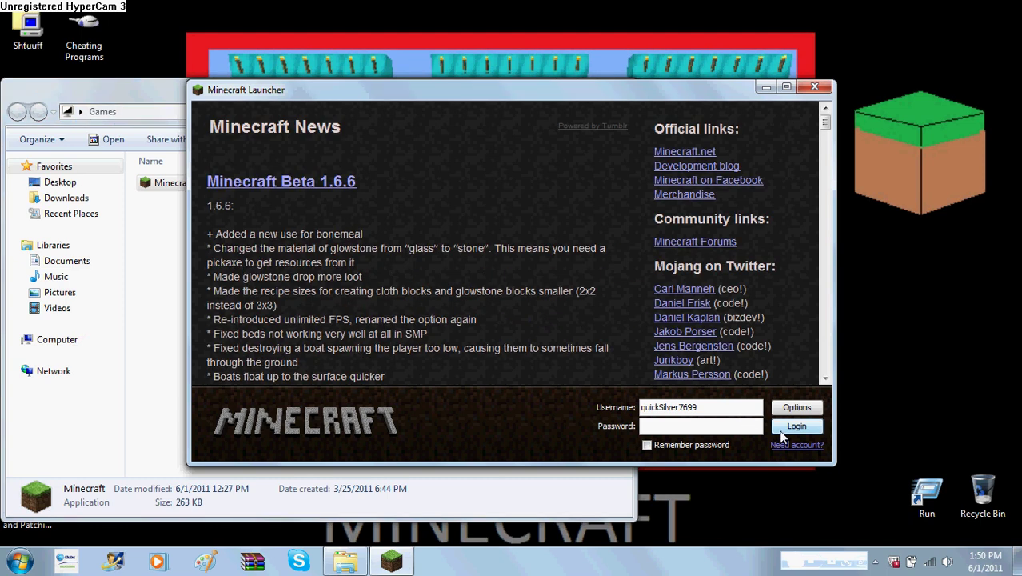
left_click(781, 430)
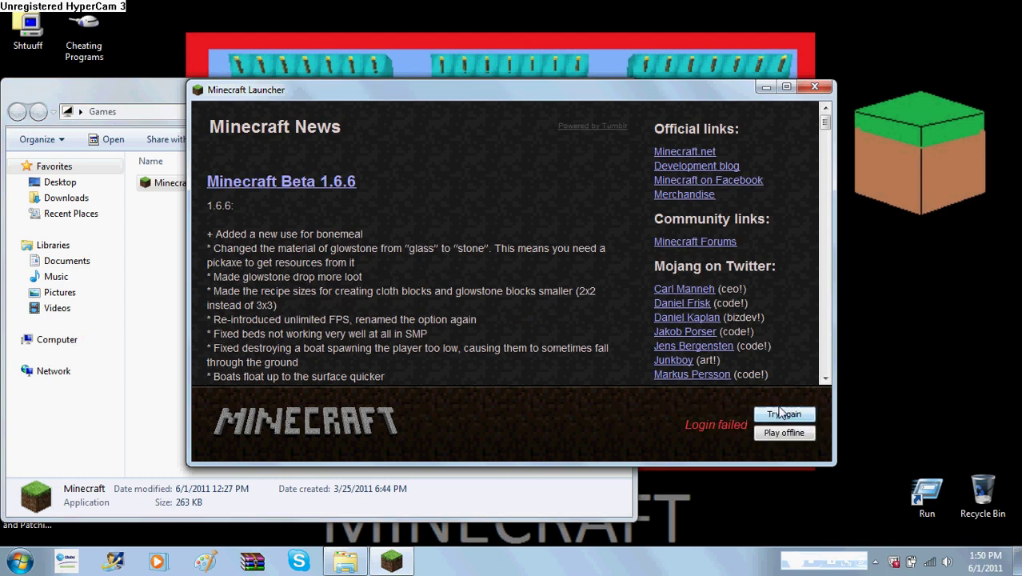
left_click(782, 433)
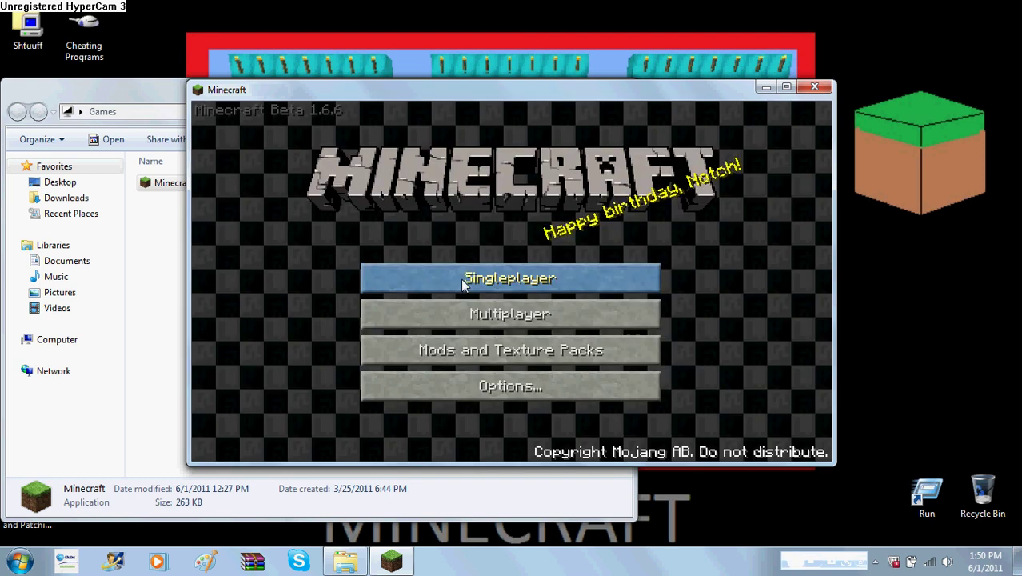
Open the first saved world in the singleplayer world list
left_click(461, 278)
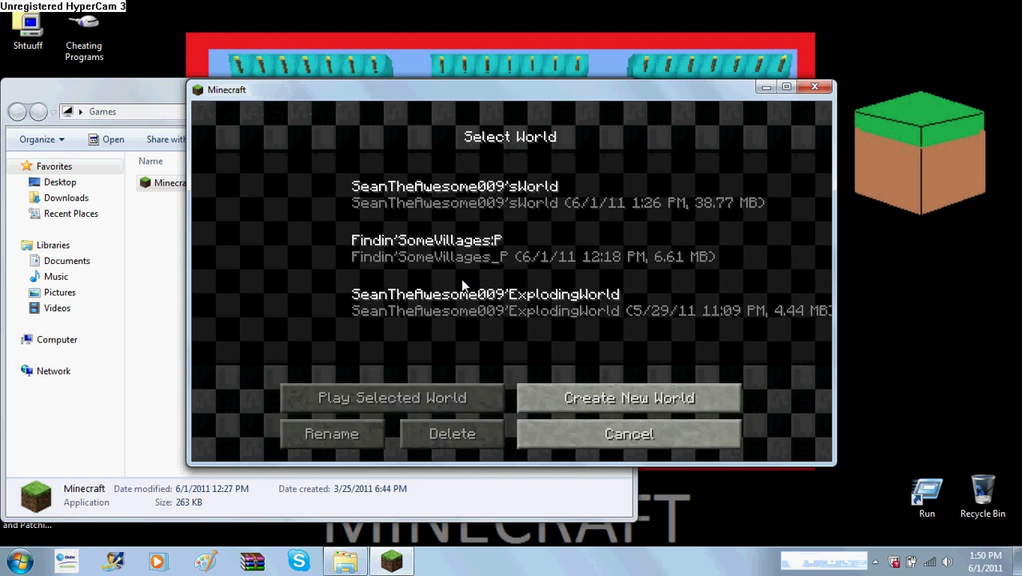
double_click(501, 192)
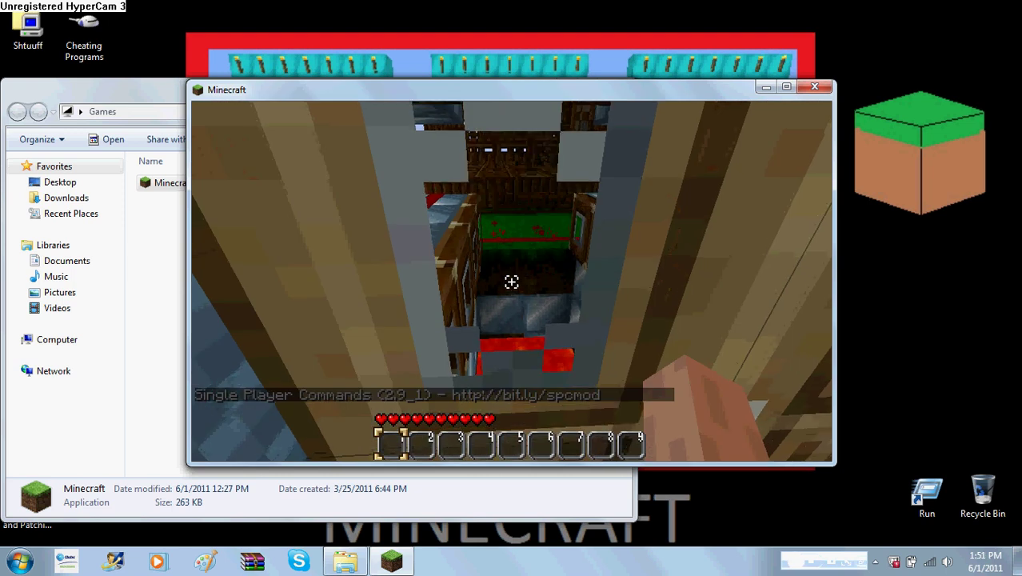
mouse_move(510, 281)
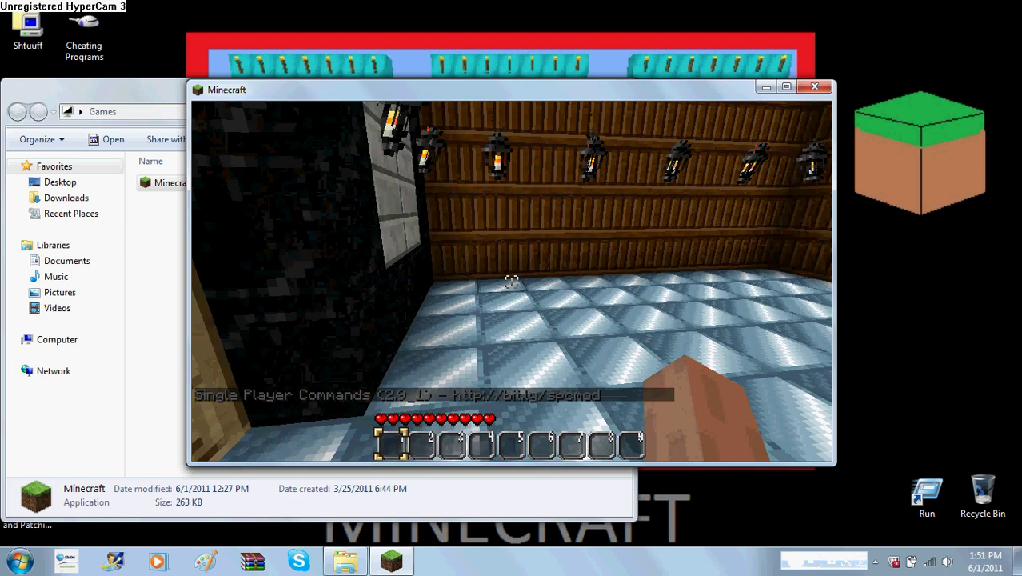
Turn on flying with the chat command "fly"
key("t")
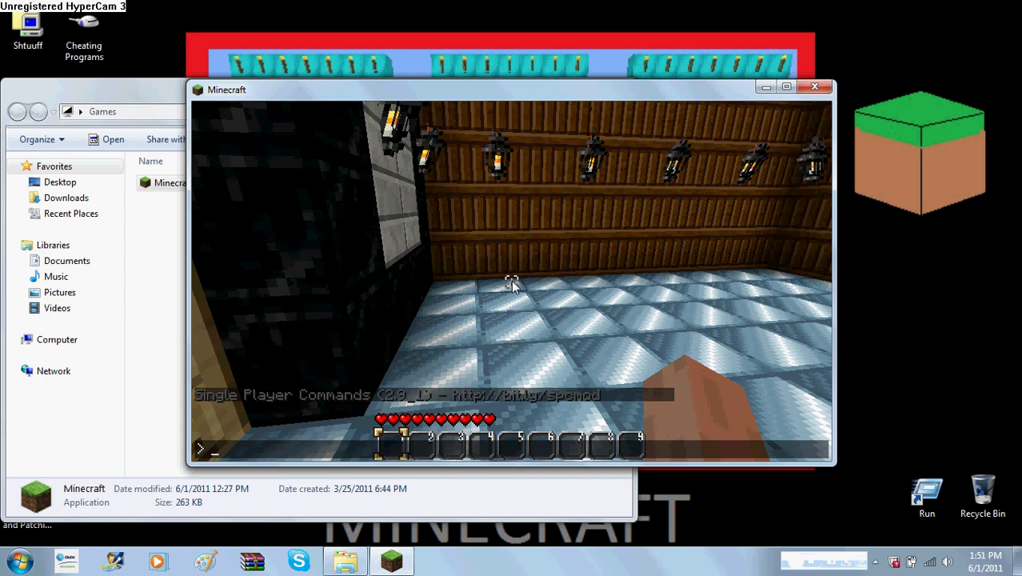
type("fly")
key("Return")
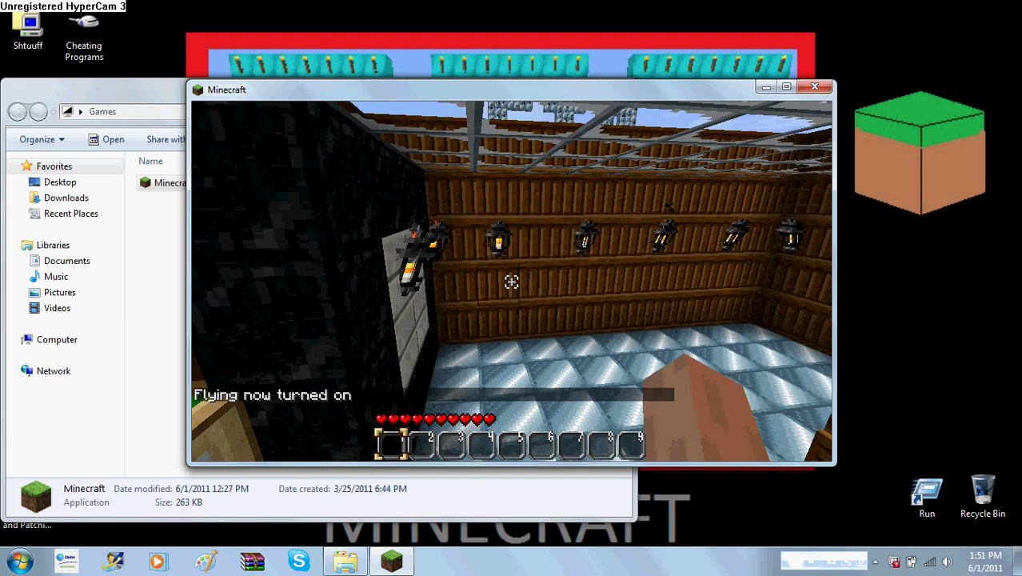
Run the "instantmine" chat command twice to toggle instant mining off and back on
key("t")
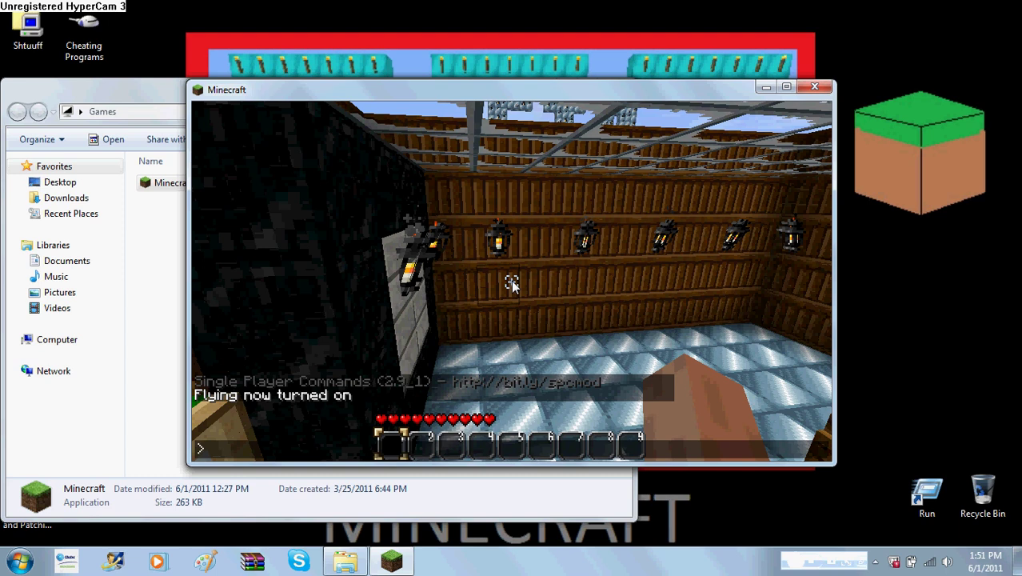
type("instantmine")
key("Return")
type("t")
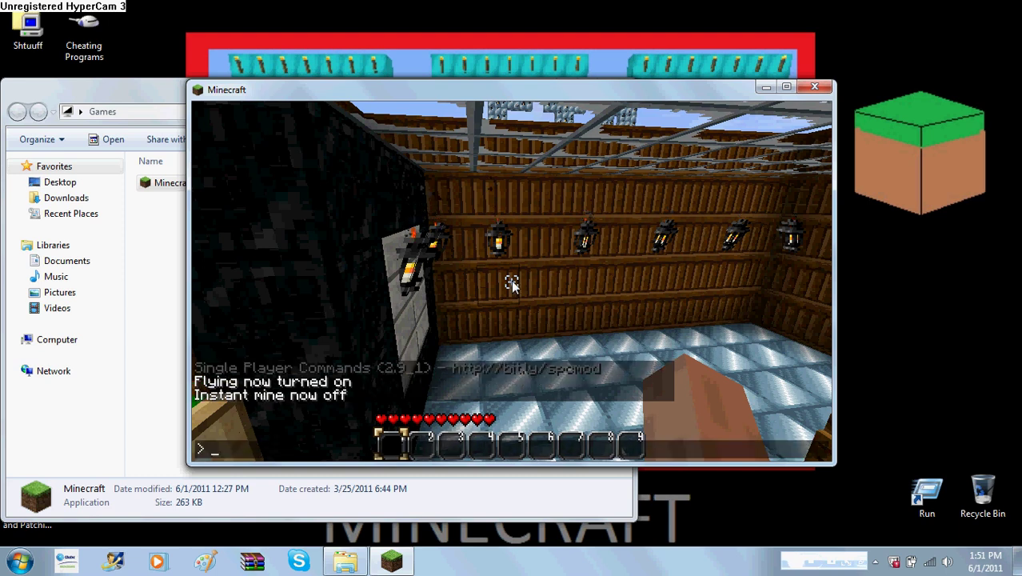
type("instant,")
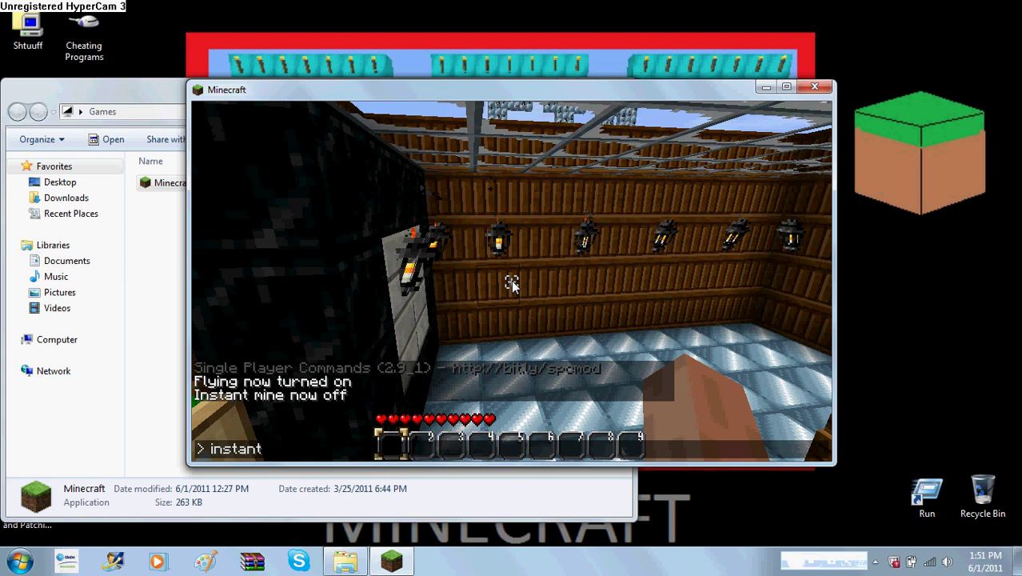
key("BackSpace")
key("BackSpace")
type("tmine")
key("Return")
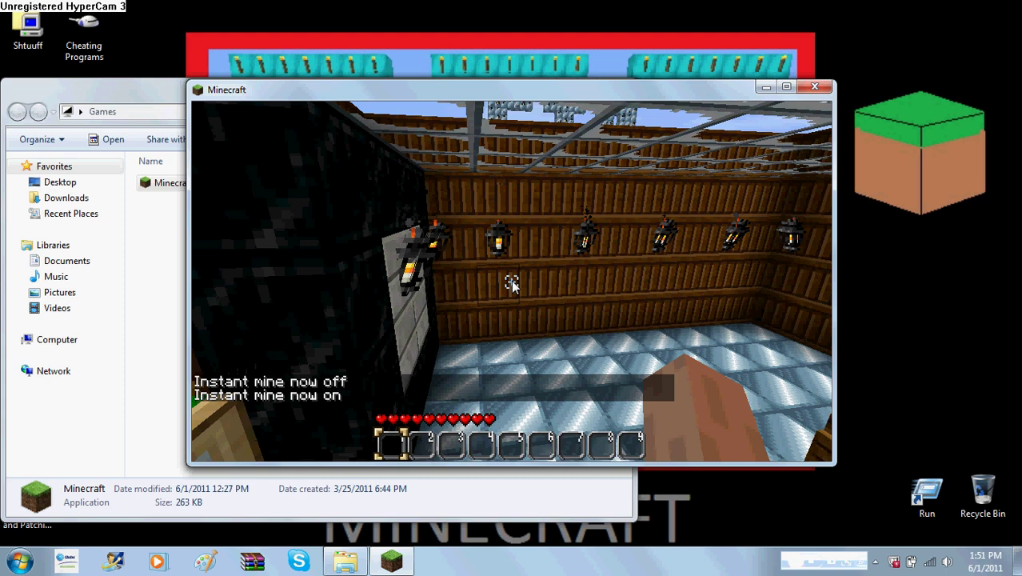
key("t")
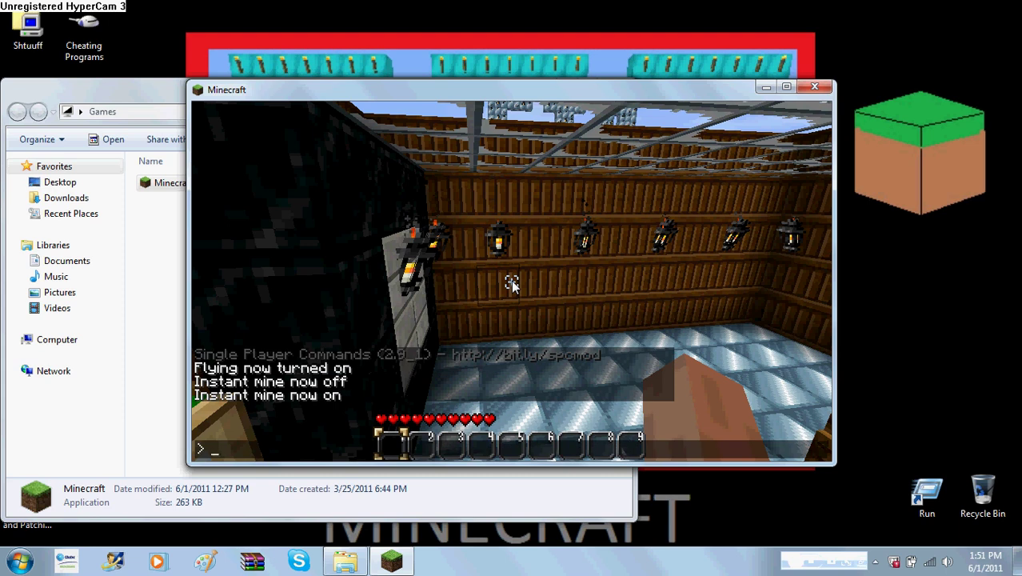
type("instan")
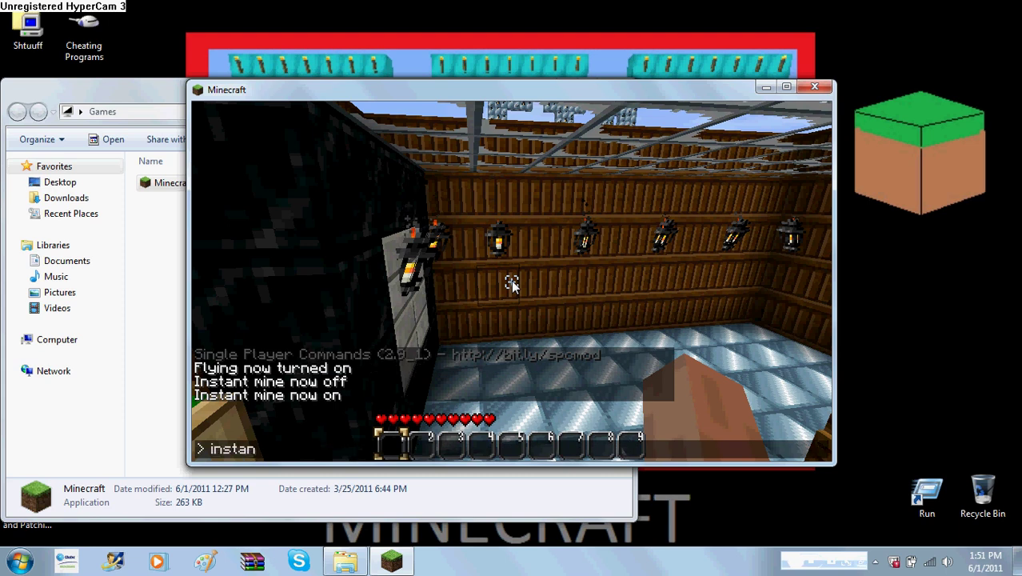
type("tkill")
key("BackSpace")
key("BackSpace")
key("BackSpace")
key("BackSpace")
key("BackSpace")
key("BackSpace")
key("BackSpace")
key("BackSpace")
key("BackSpace")
key("BackSpace")
key("BackSpace")
type("spawn")
key("BackSpace")
key("BackSpace")
key("BackSpace")
key("BackSpace")
key("BackSpace")
Turn on noclip with the chat command "noclip" and move forward through the solid blocks
type("noclip")
key("Return")
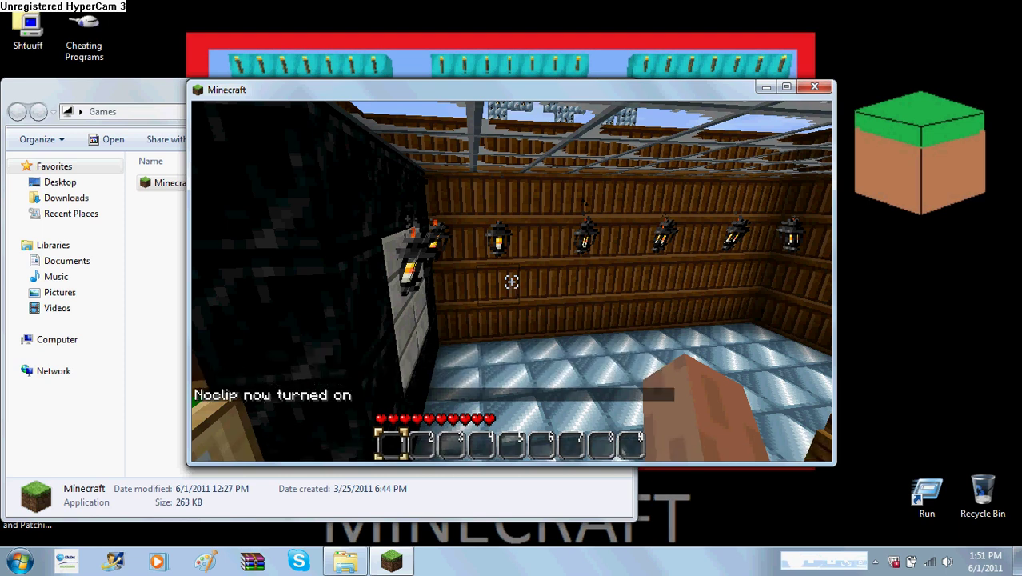
key("w")
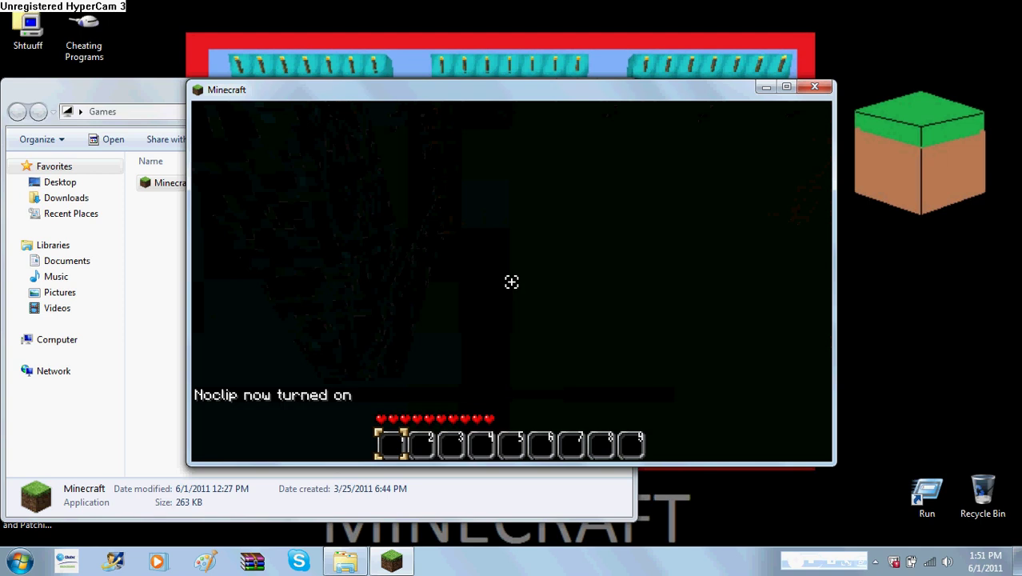
key("w")
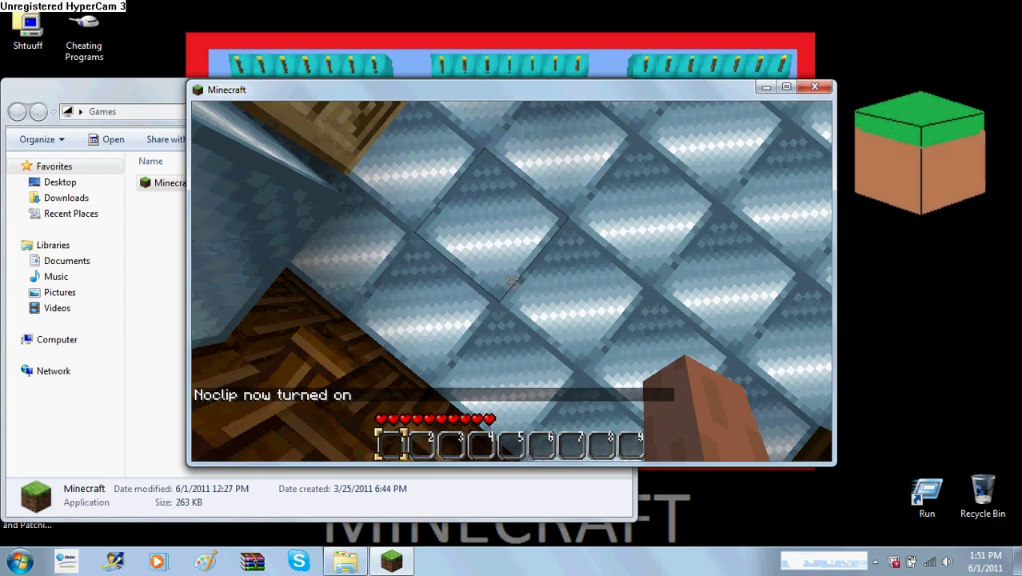
Turn off noclip and flying with the "noclip" and "fly" chat commands, and walk toward the wooden double doors
type("t")
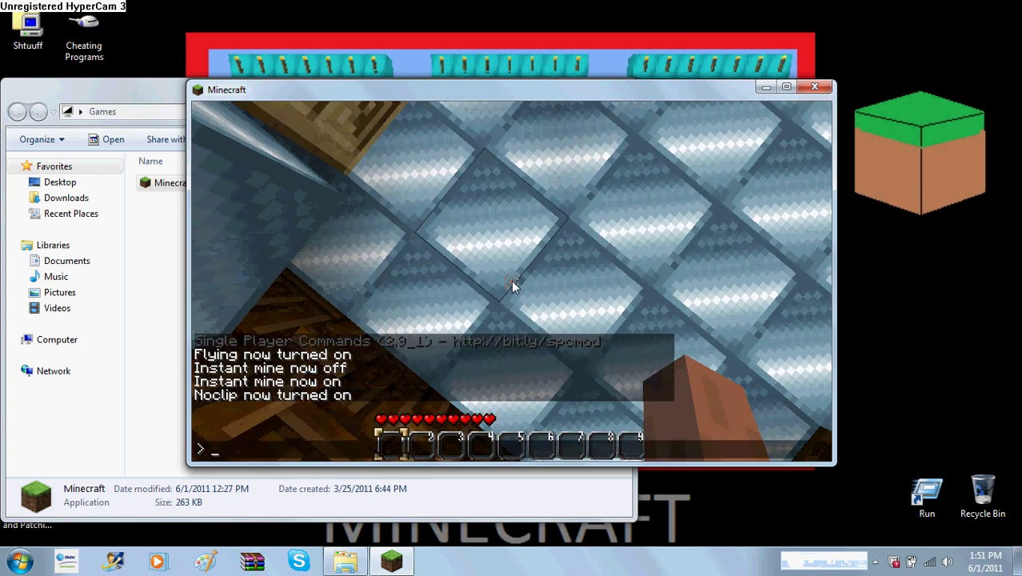
type("noclip")
key("Return")
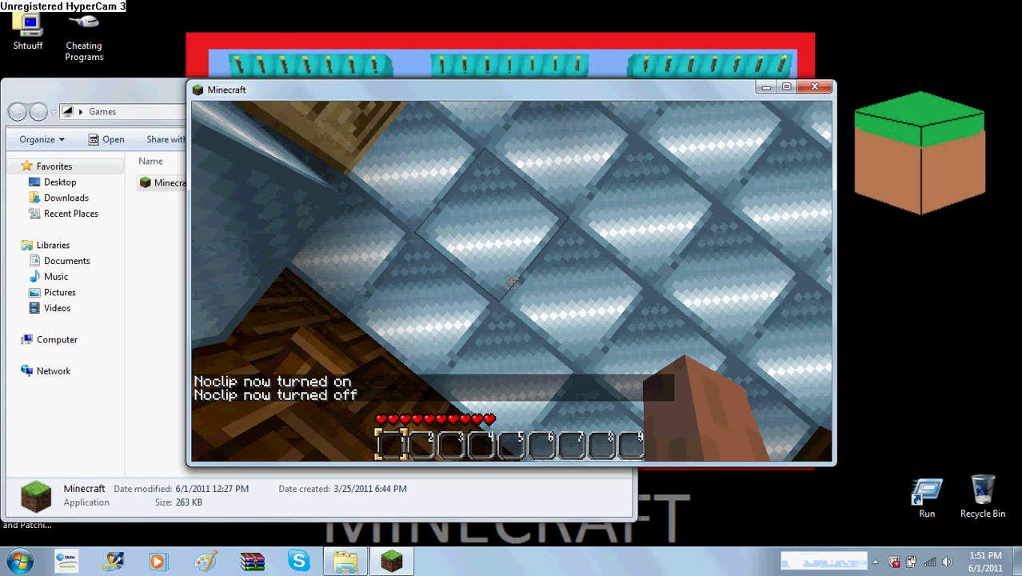
type("t")
type("fl")
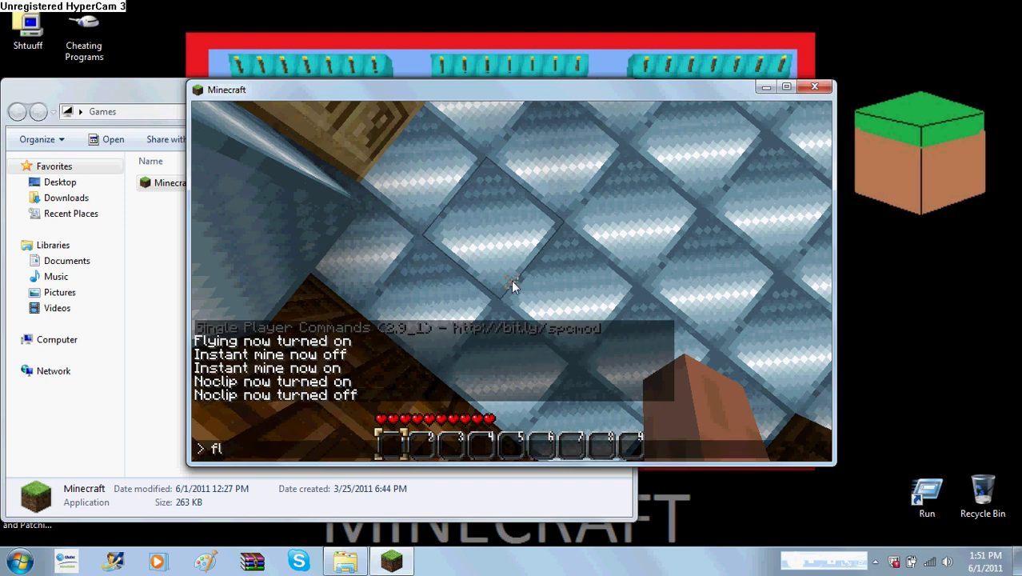
type("y")
key("Return")
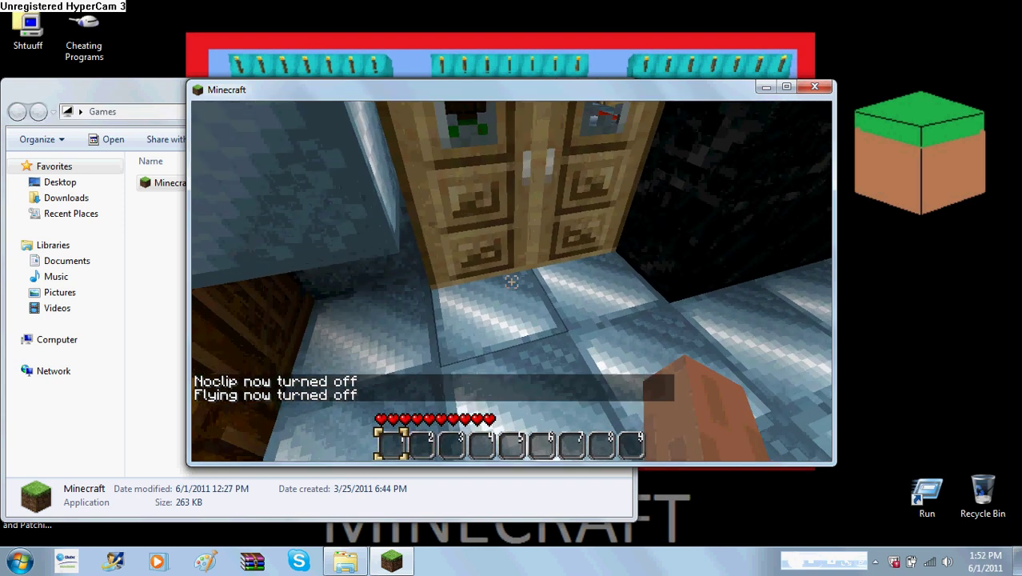
key("w")
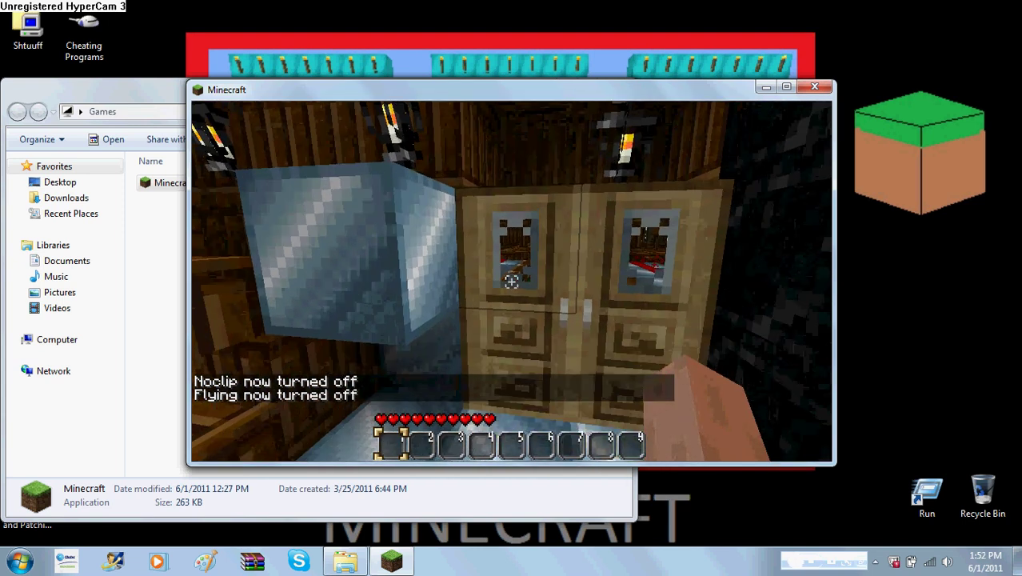
type("t")
type("damage")
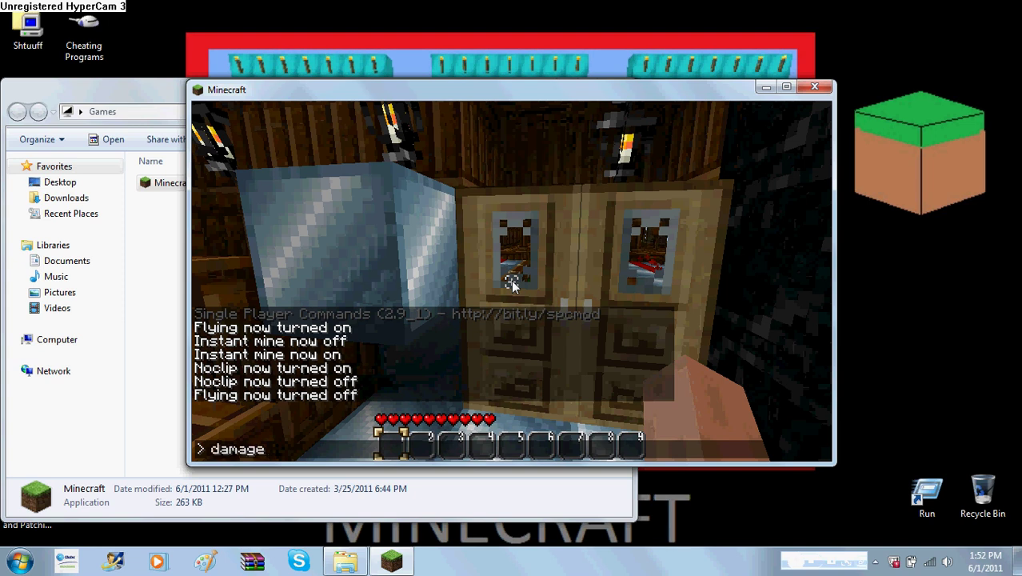
key("BackSpace")
key("BackSpace")
key("BackSpace")
key("BackSpace")
key("BackSpace")
key("BackSpace")
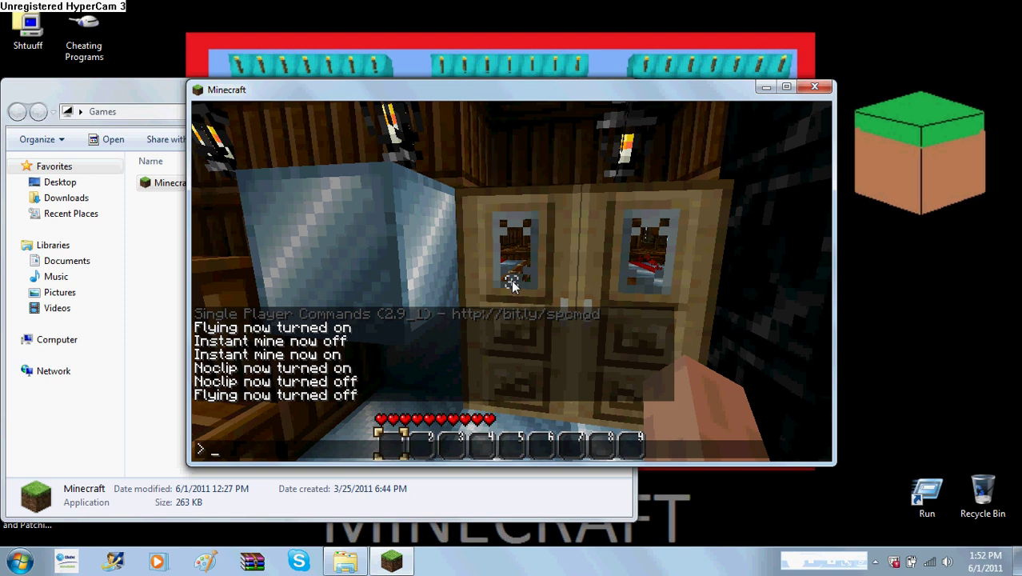
key("Escape")
Back away from the wooden double doors, walk up to them again and use them, and pause the game
key("s")
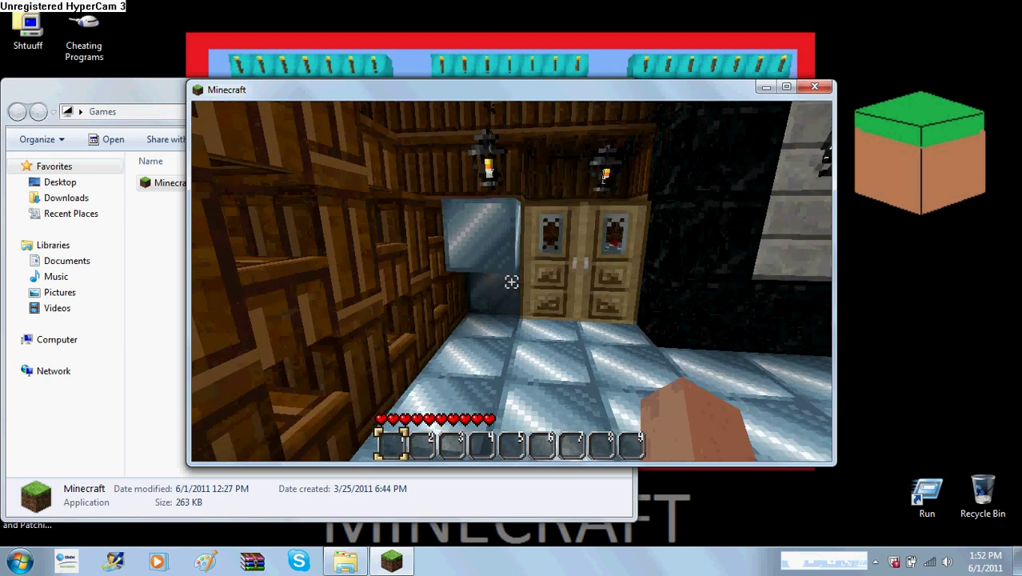
key("w")
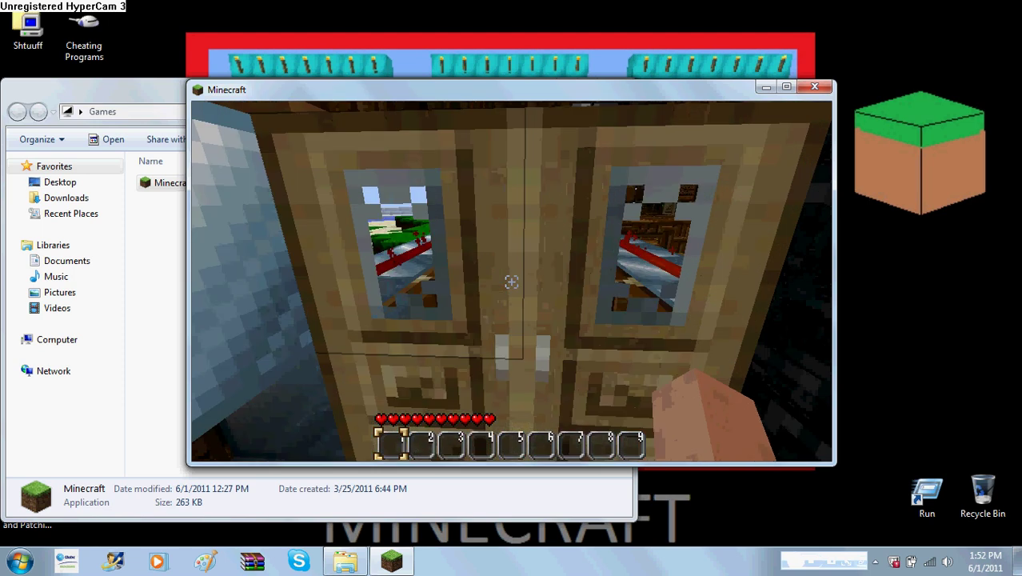
right_click(511, 281)
key("w")
key("w")
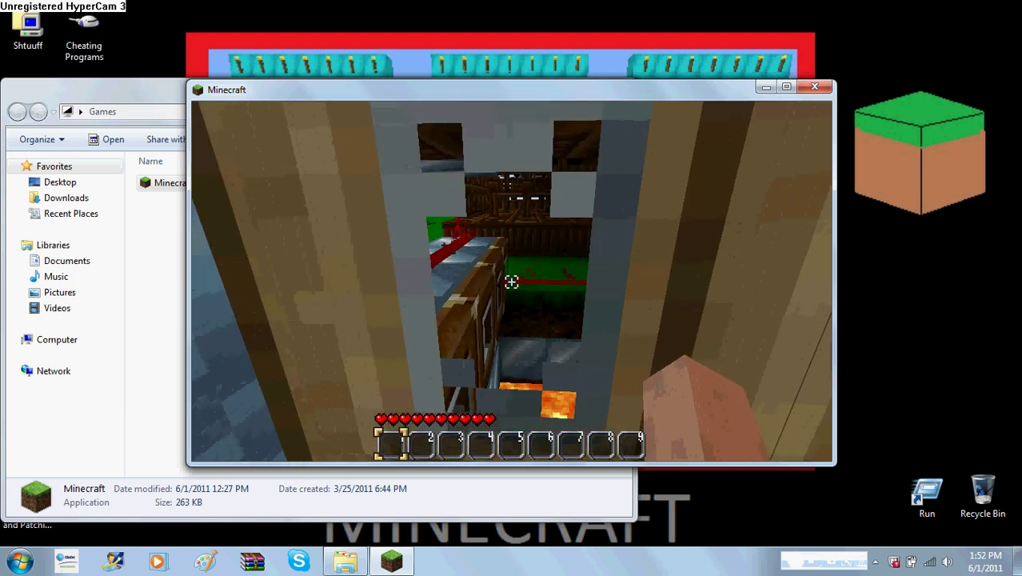
key("w")
key("w")
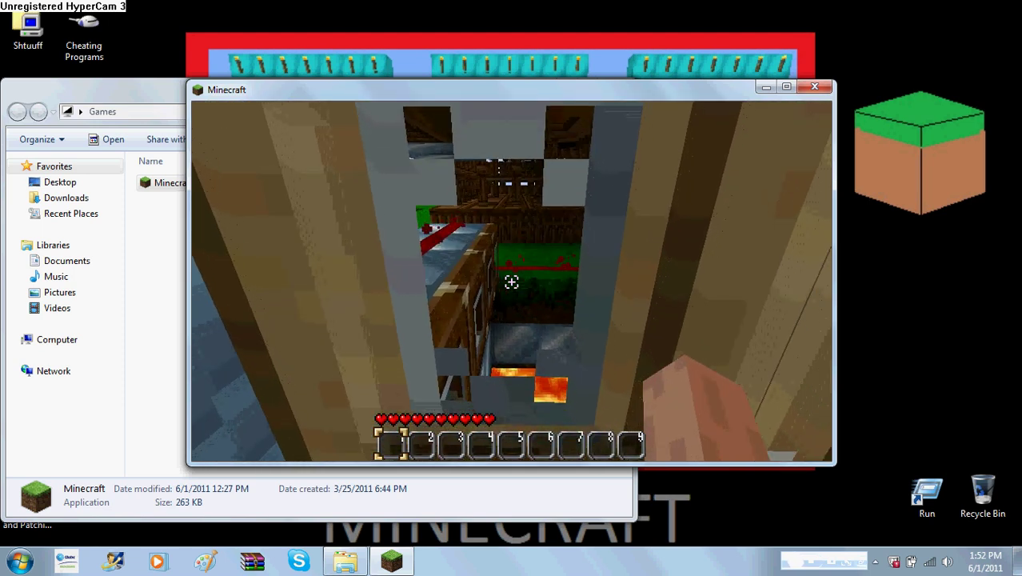
key("w")
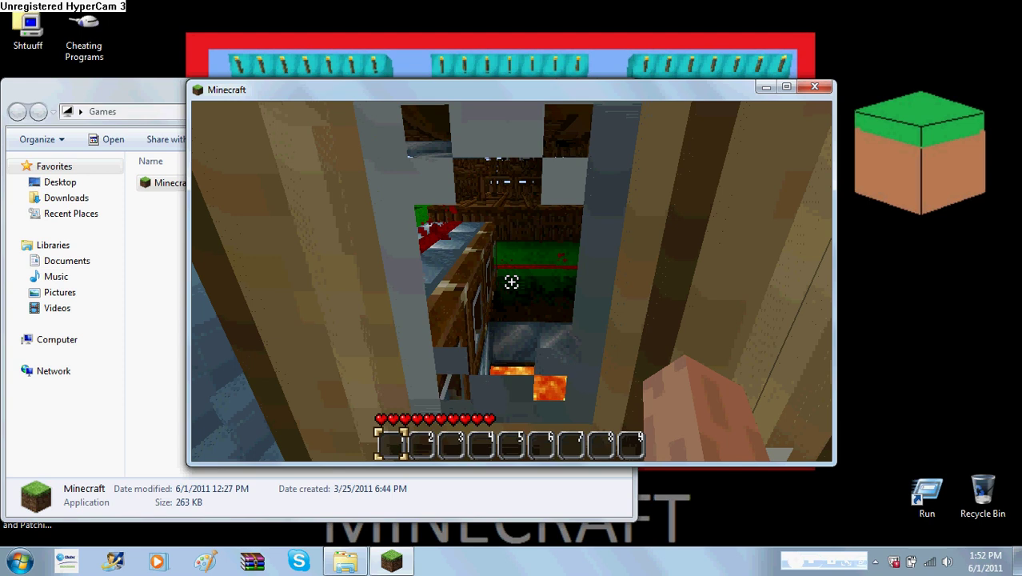
key("w")
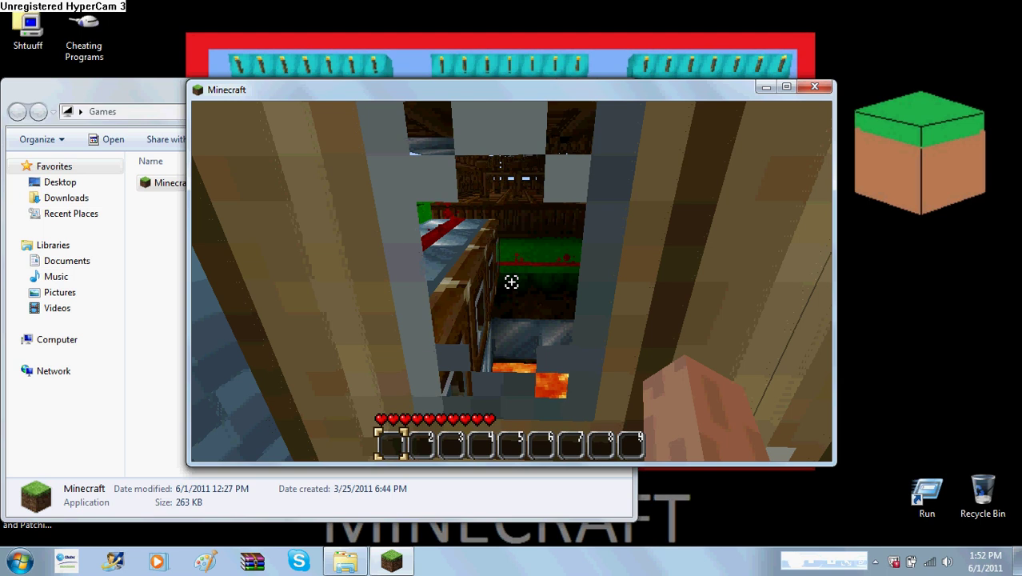
key("Escape")
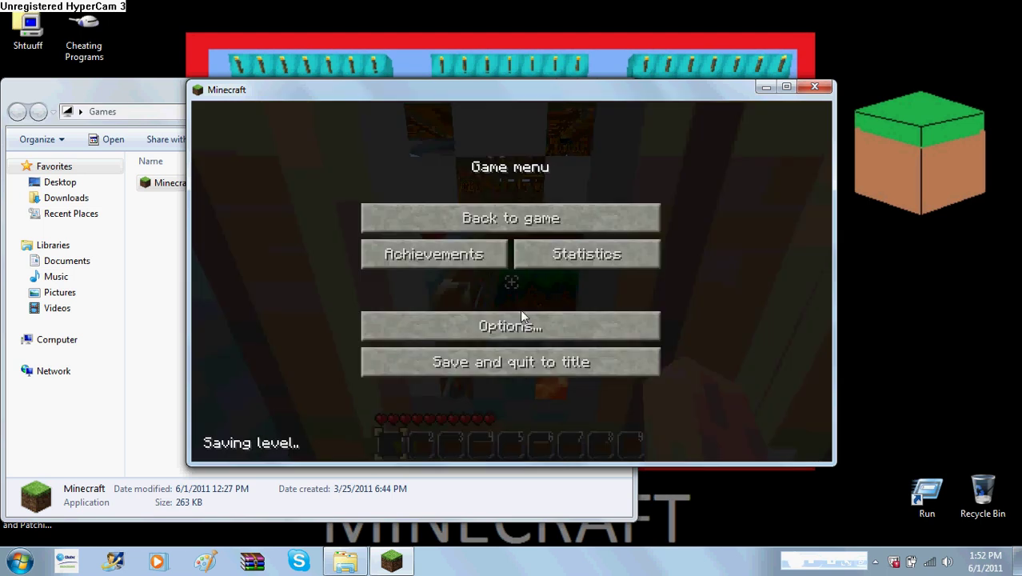